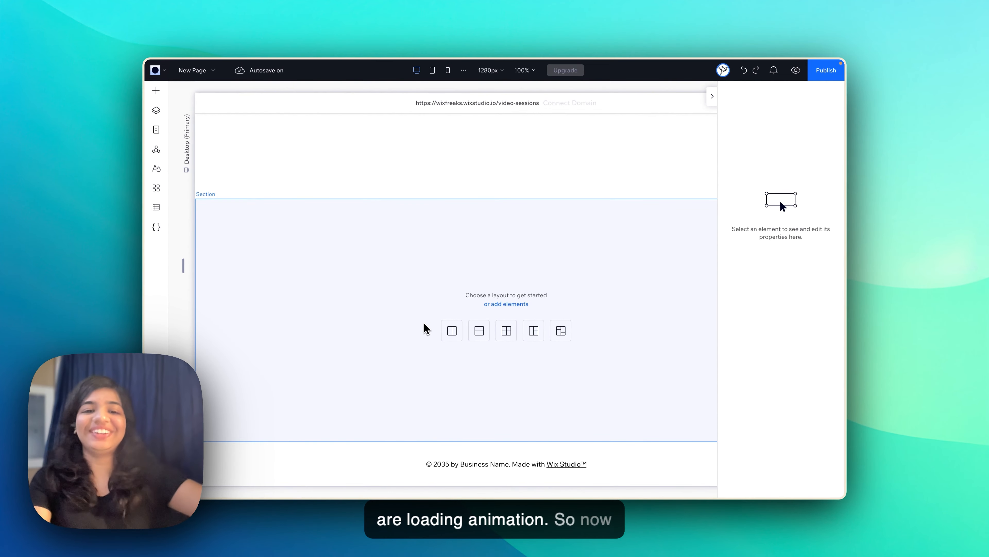
# Give the blank section a black background and split it into two equal columns
pyautogui.click(427, 329)
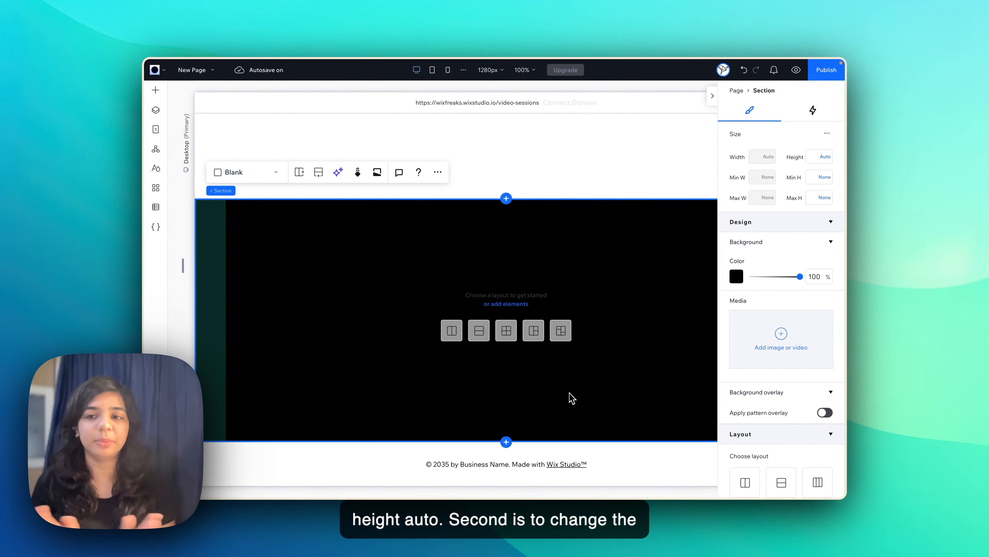
pyautogui.scroll(-5, 819, 468)
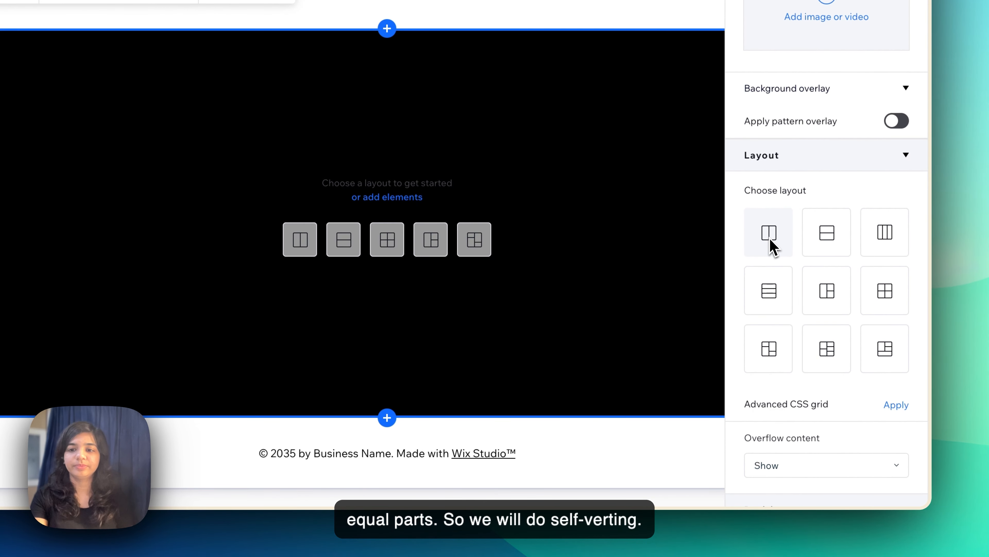
pyautogui.click(770, 237)
pyautogui.scroll(-3, 786, 390)
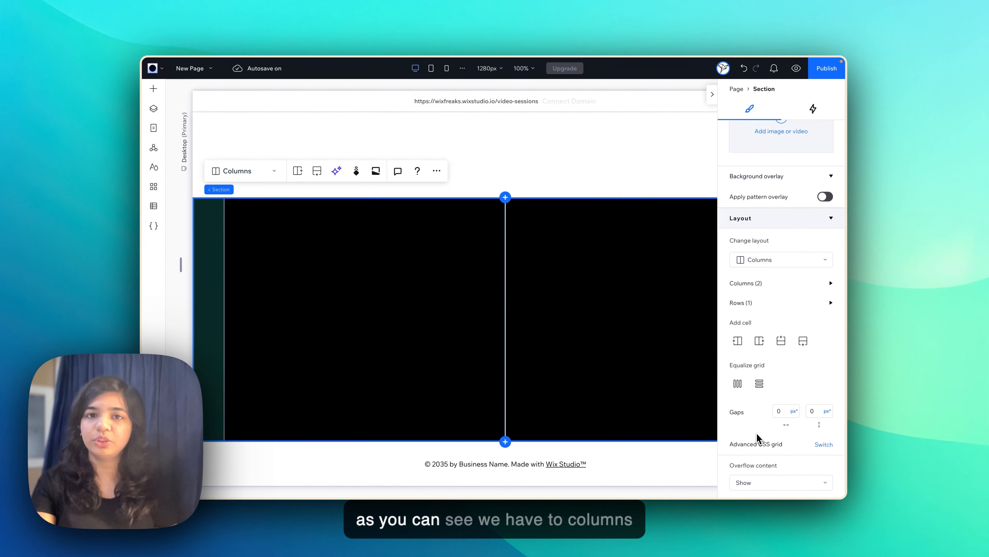
pyautogui.scroll(-2, 789, 488)
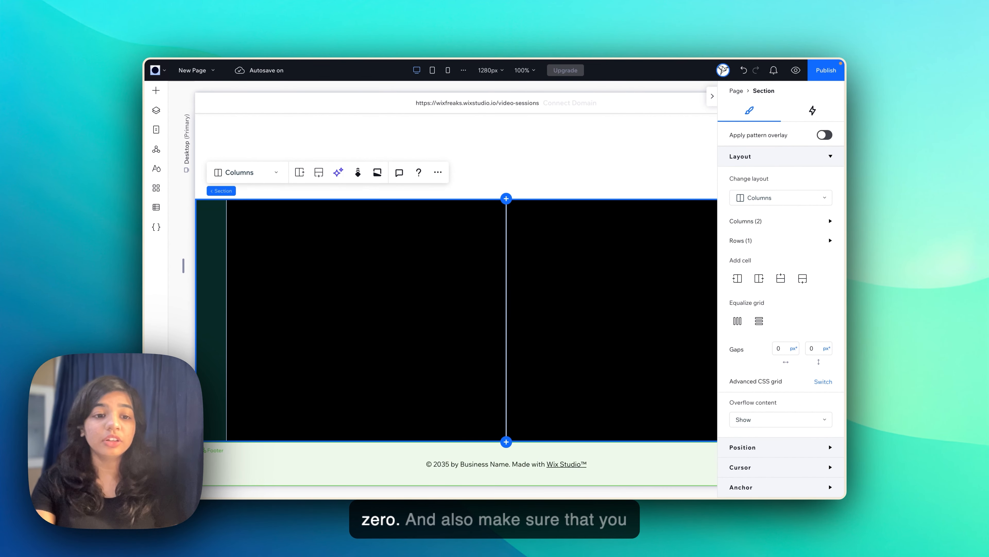
pyautogui.press('Escape')
pyautogui.click(275, 399)
pyautogui.scroll(-5, 737, 442)
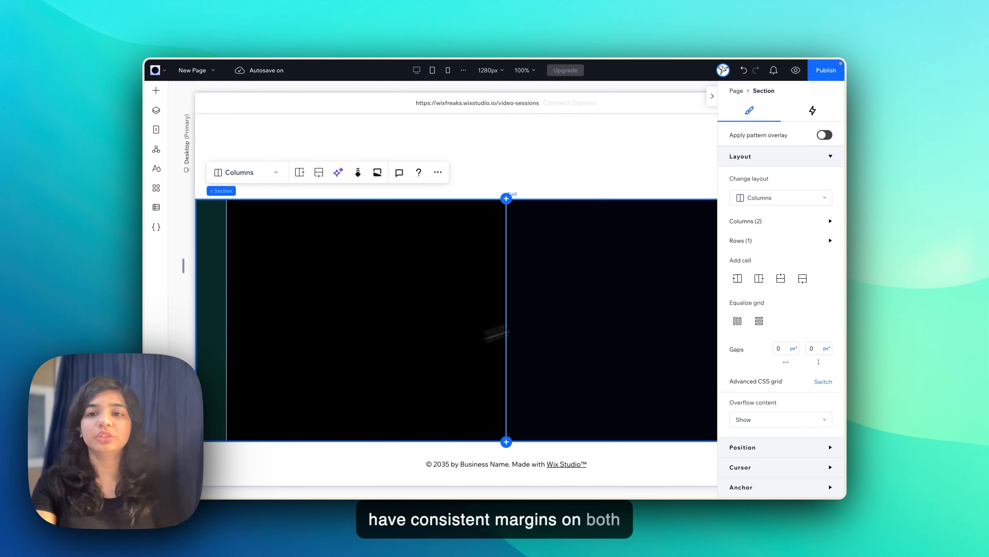
pyautogui.click(712, 96)
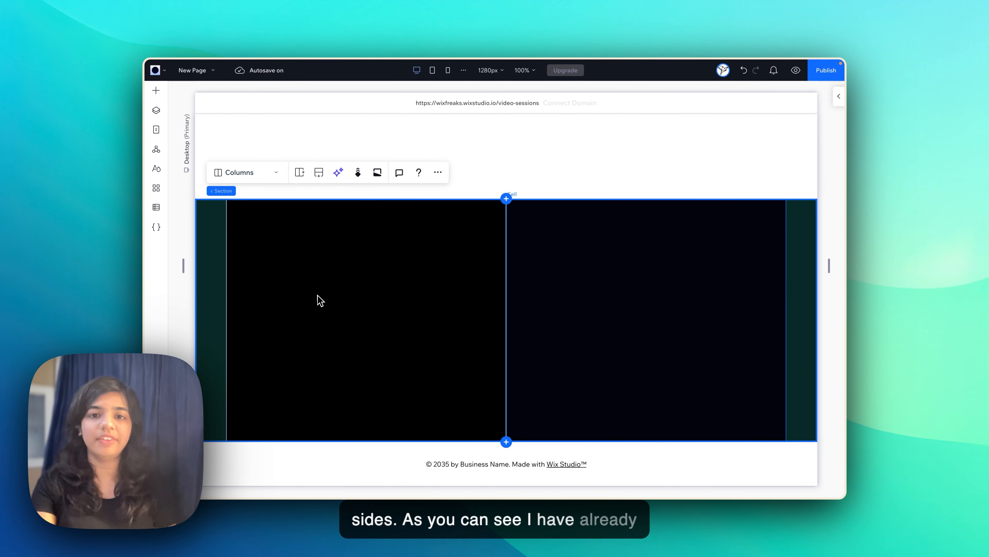
# Add a title text near the upper left of the left cell and color it blue
pyautogui.click(342, 346)
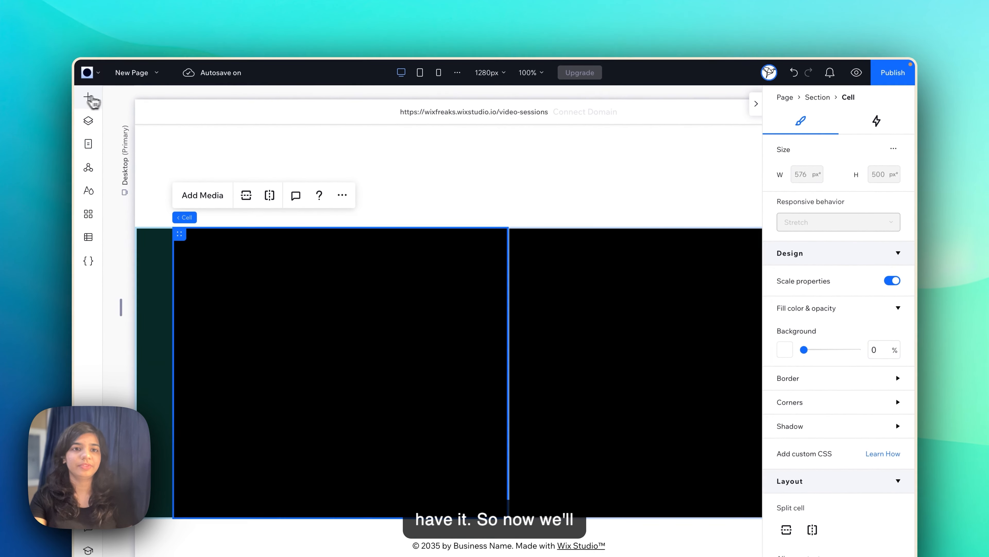
pyautogui.click(17, 47)
pyautogui.moveTo(308, 191); pyautogui.dragTo(252, 271)
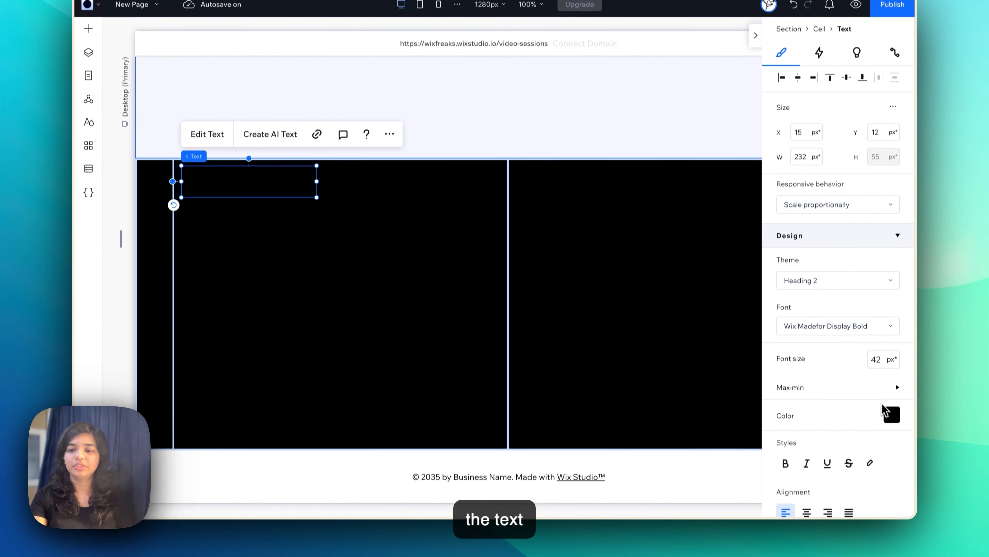
pyautogui.click(885, 410)
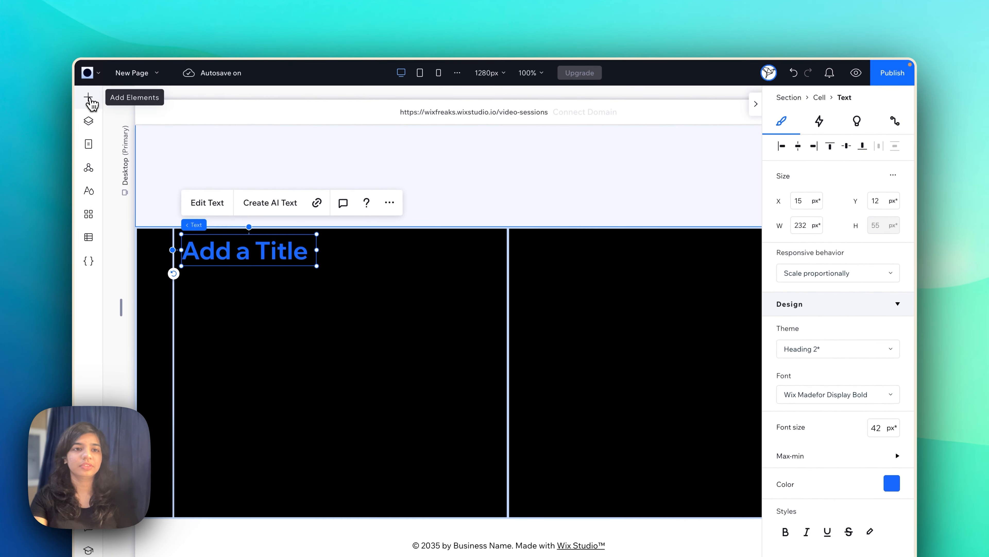
# Add a paragraph below the title, color its text white and widen it to about 438 px
pyautogui.click(89, 19)
pyautogui.moveTo(363, 187); pyautogui.dragTo(250, 276)
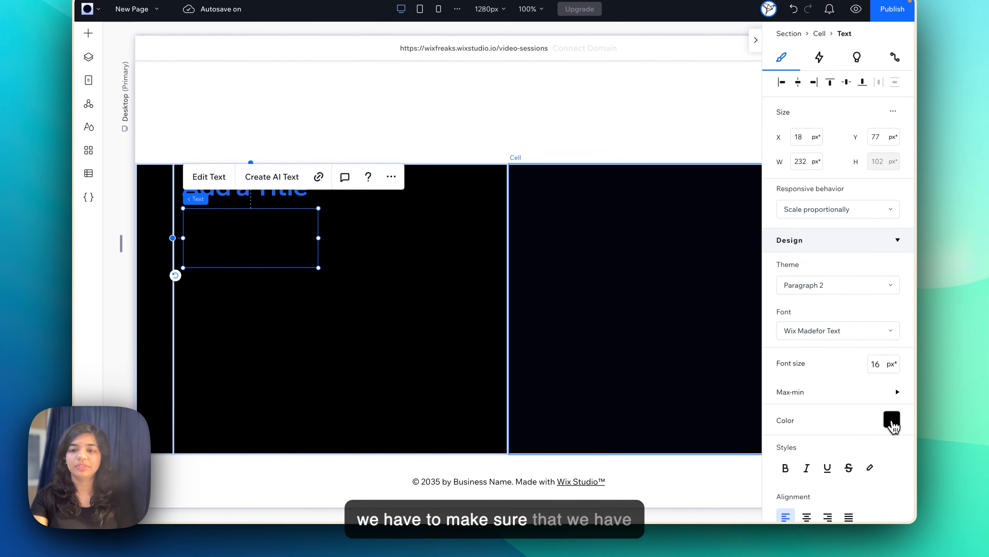
pyautogui.click(891, 420)
pyautogui.moveTo(319, 237); pyautogui.dragTo(444, 251)
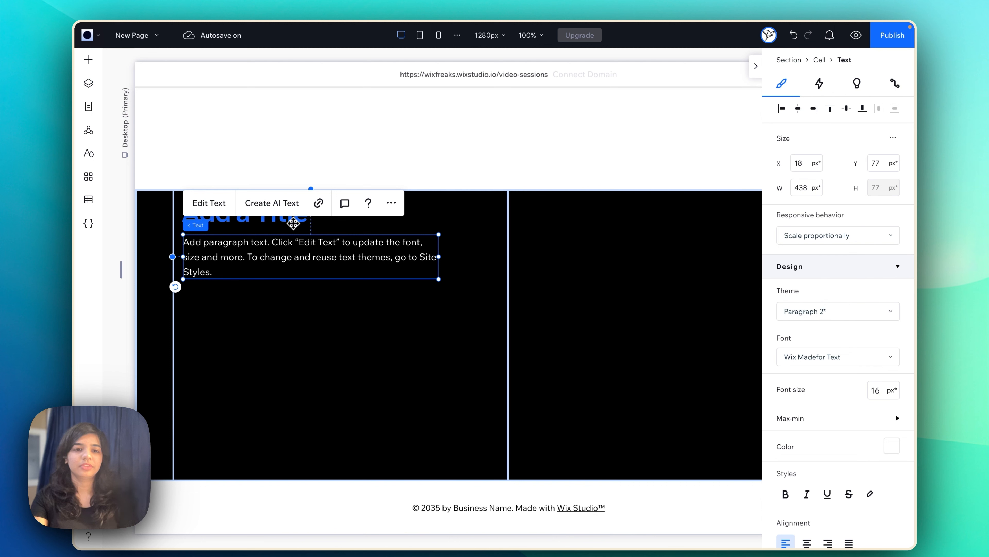
# Change the title text in the left cell to "Features"
pyautogui.click(358, 332)
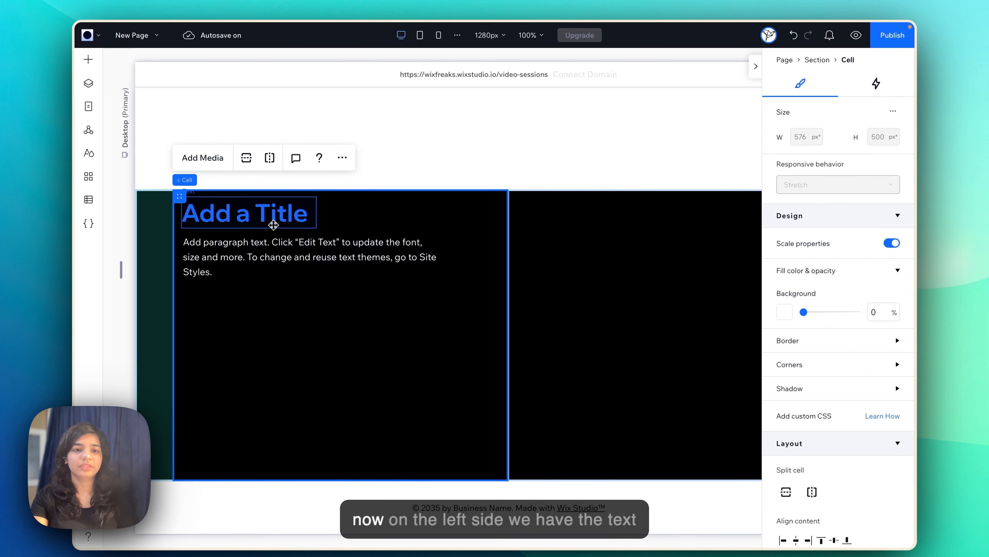
pyautogui.click(272, 218)
pyautogui.doubleClick(272, 218)
pyautogui.write('fea')
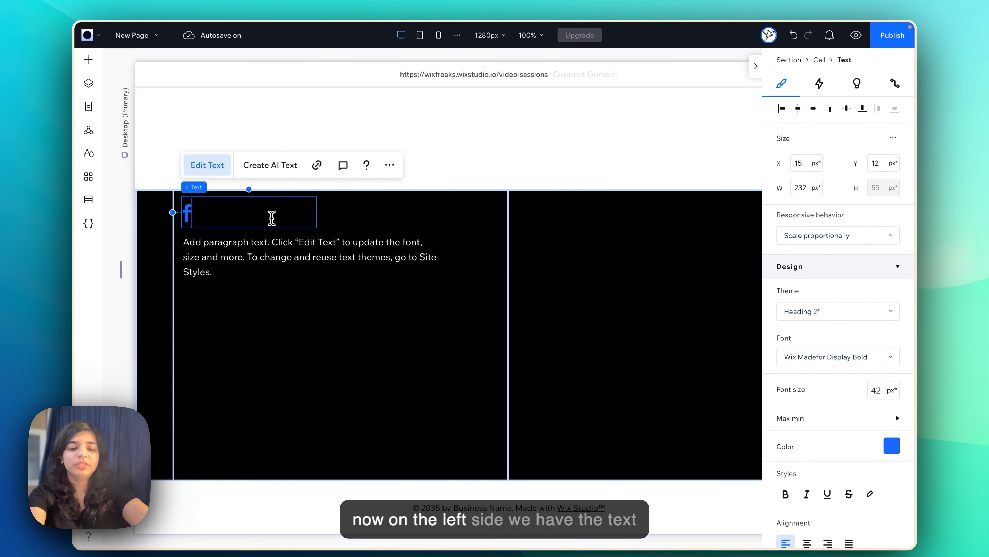
pyautogui.write('tures')
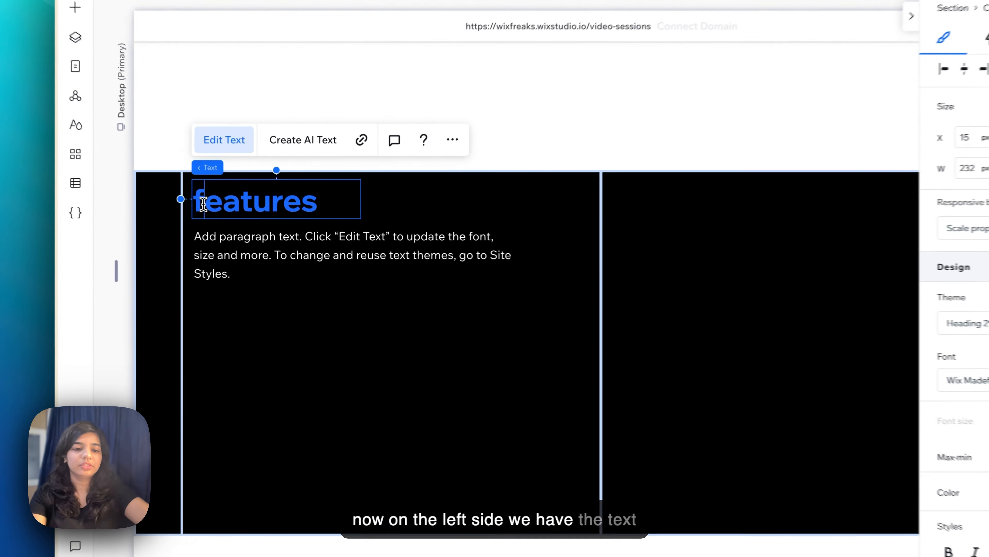
pyautogui.click(180, 217)
pyautogui.press('Delete')
pyautogui.write('F')
pyautogui.click(295, 338)
# Add a list repeater to the right cell, placed at about X 38 px and Y 89 px
pyautogui.click(666, 337)
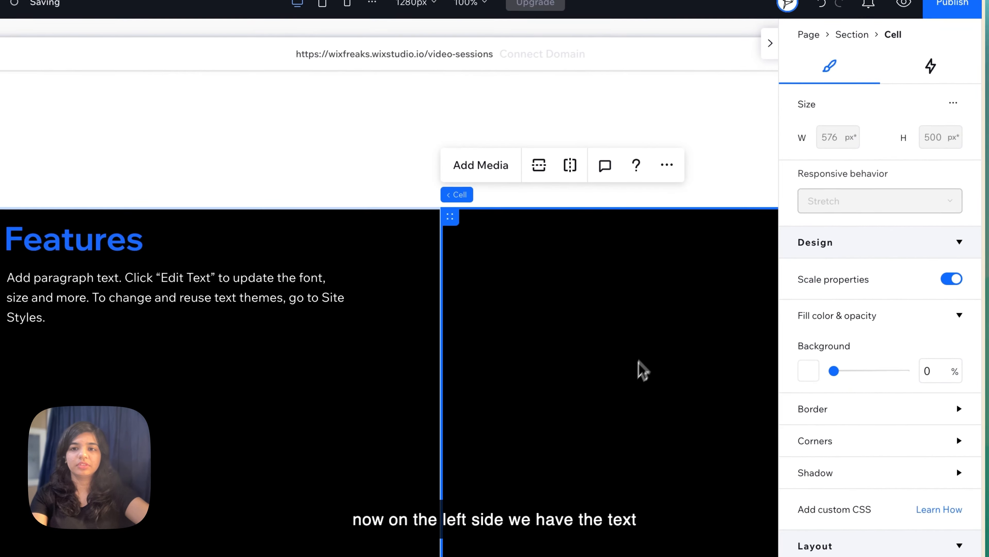
pyautogui.click(85, 111)
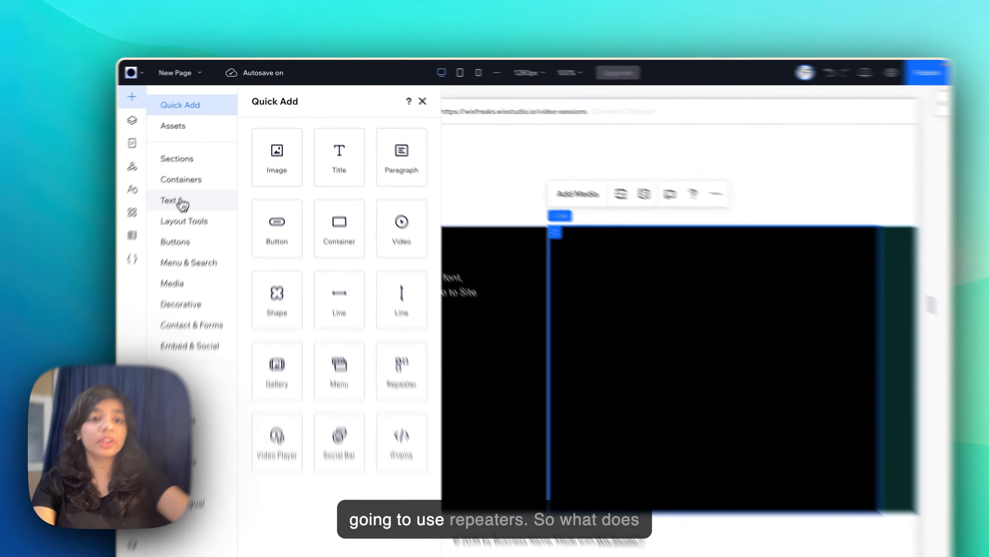
pyautogui.click(192, 195)
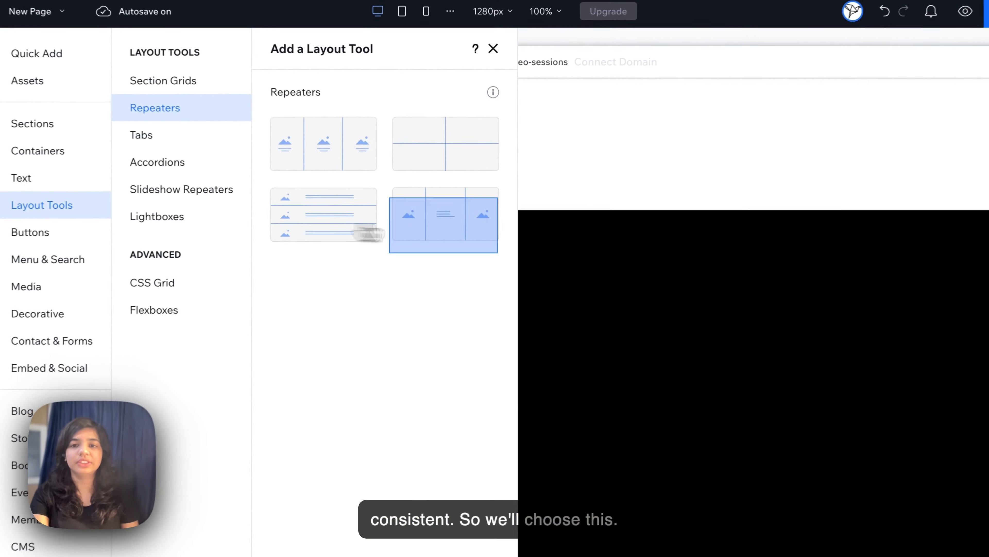
pyautogui.moveTo(459, 201); pyautogui.dragTo(622, 264)
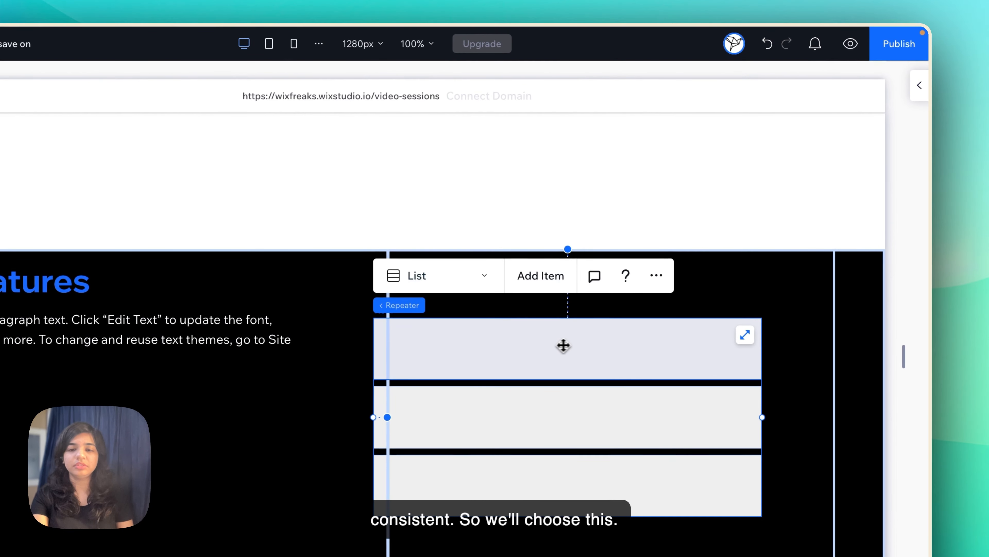
pyautogui.moveTo(563, 345); pyautogui.dragTo(578, 347)
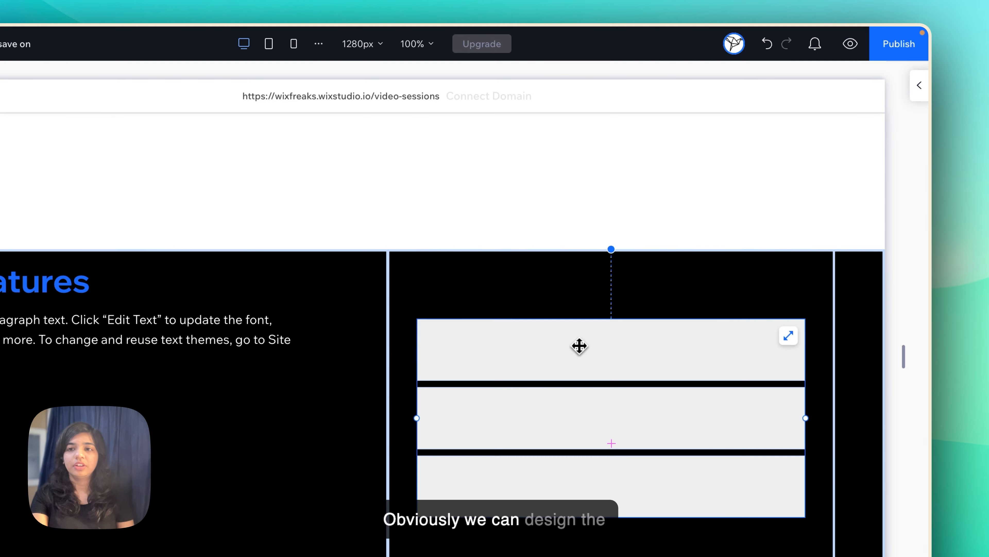
# Set the repeater's background fill to black at 100% opacity
pyautogui.click(917, 93)
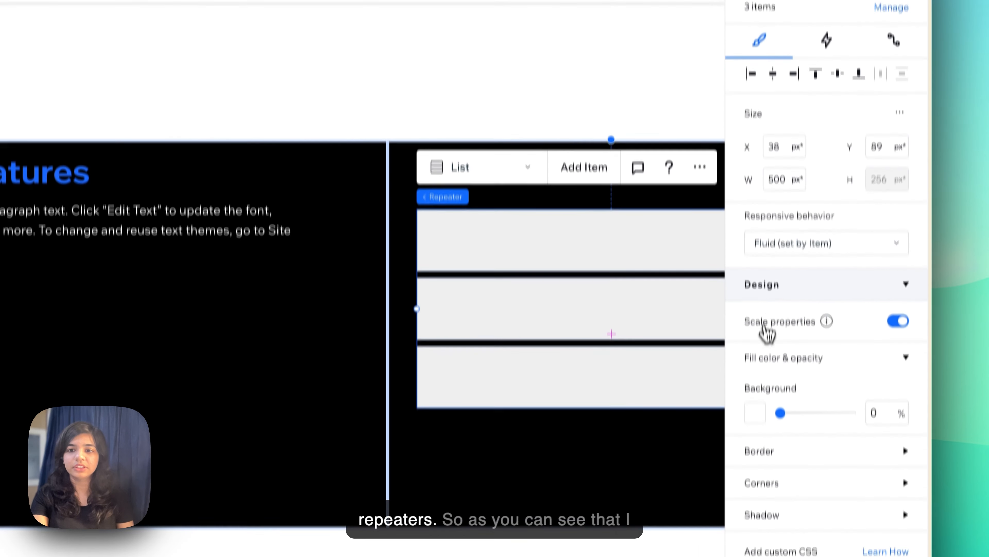
pyautogui.click(757, 547)
pyautogui.click(896, 332)
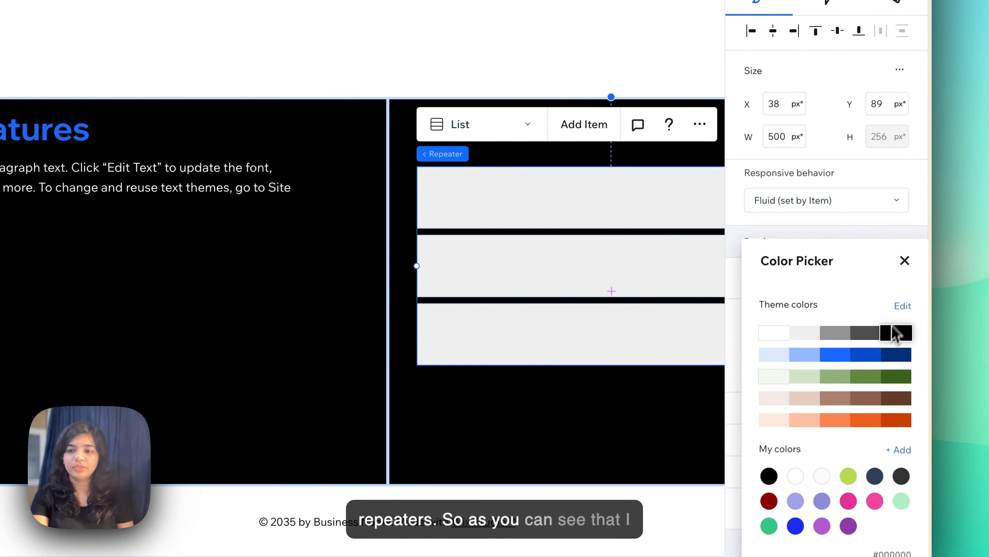
pyautogui.click(904, 261)
pyautogui.scroll(-1, 763, 399)
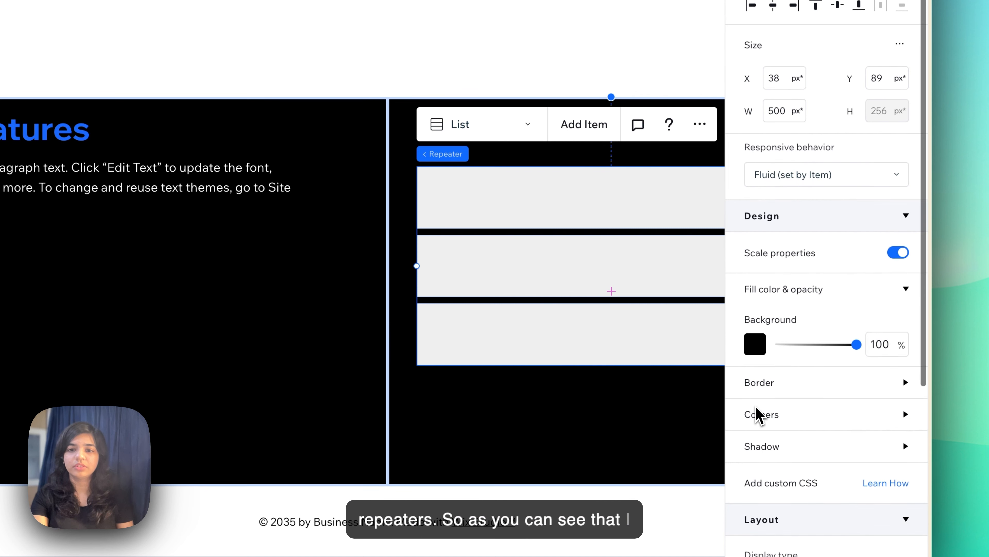
# Set the repeater items' background fill to black
pyautogui.click(601, 217)
pyautogui.click(762, 275)
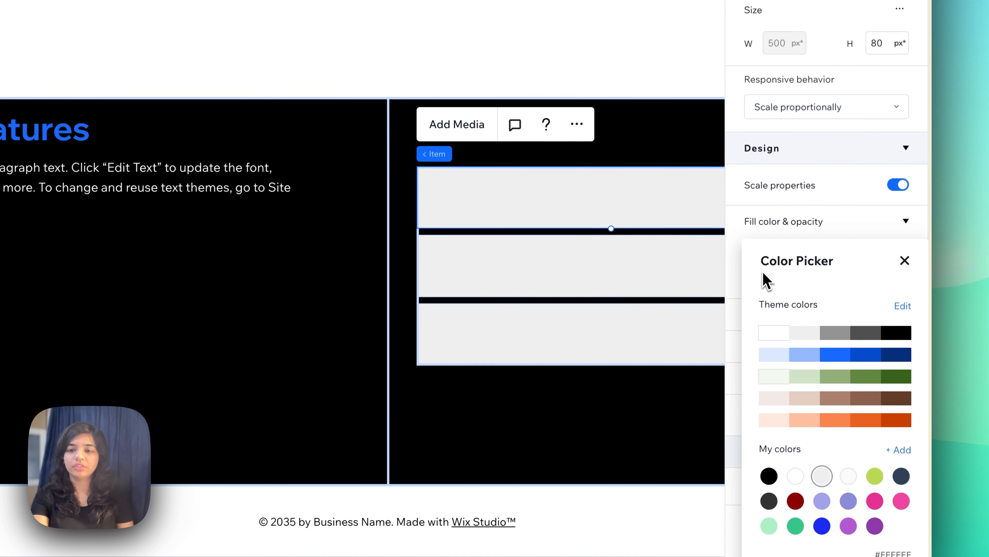
pyautogui.click(896, 333)
pyautogui.click(904, 260)
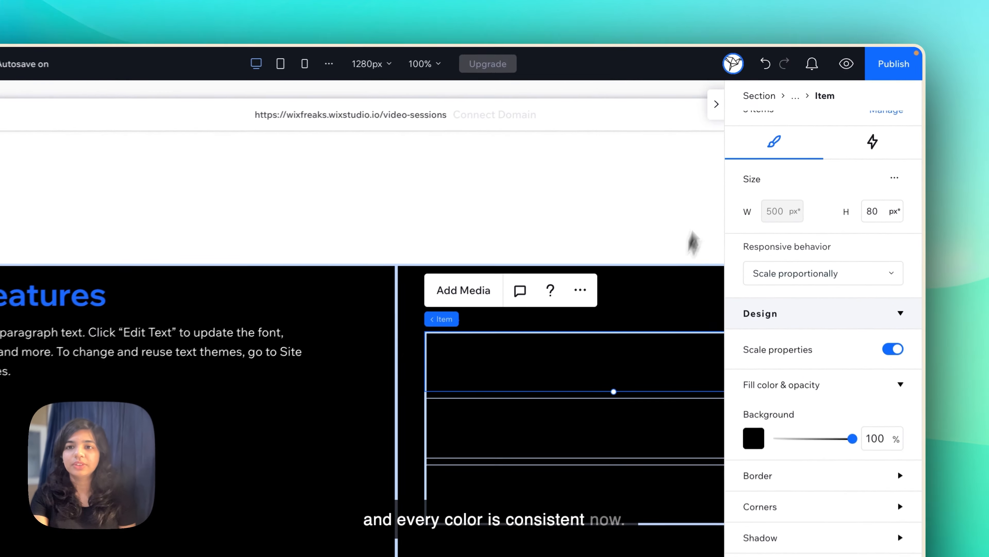
# Stretch the repeater to fill the right cell and add a fourth item
pyautogui.click(659, 304)
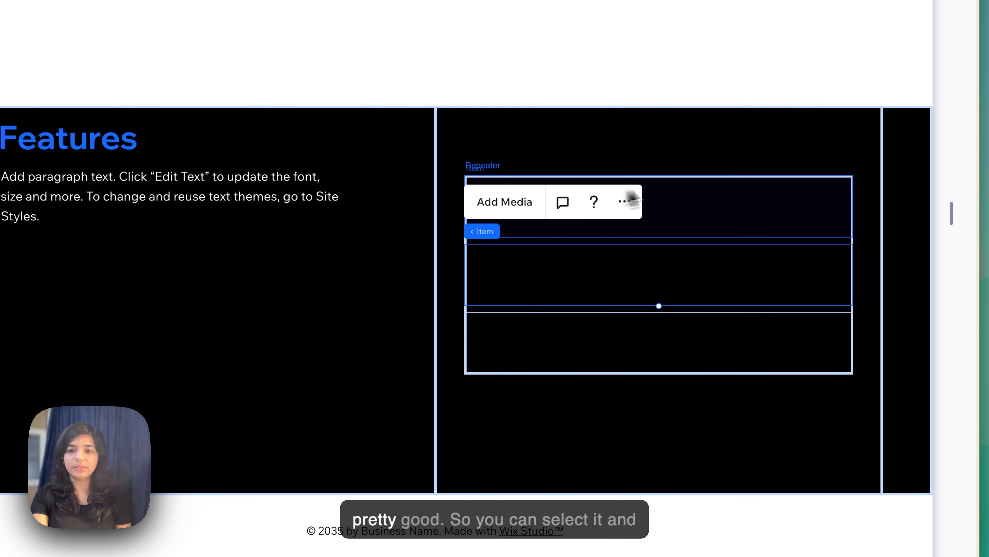
pyautogui.click(593, 429)
pyautogui.click(554, 327)
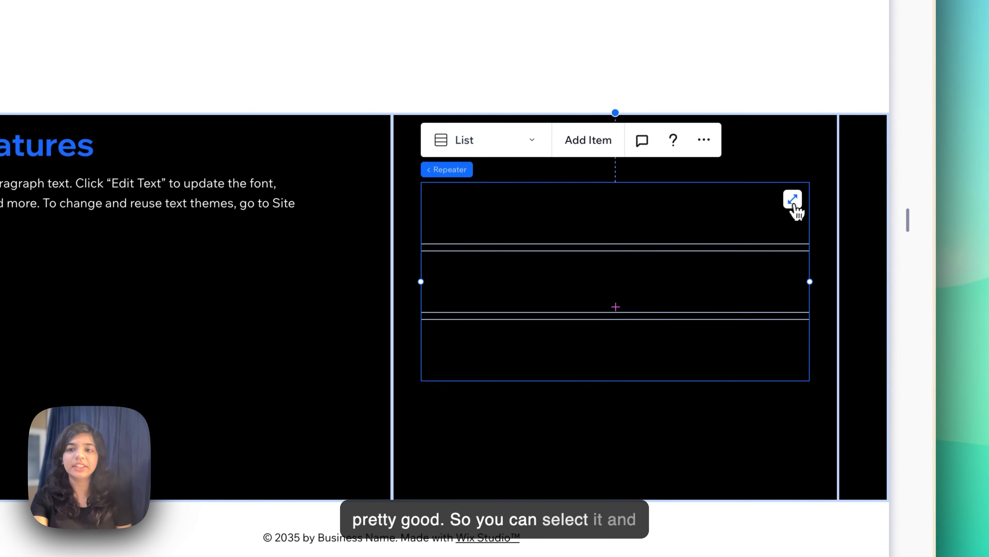
pyautogui.click(816, 170)
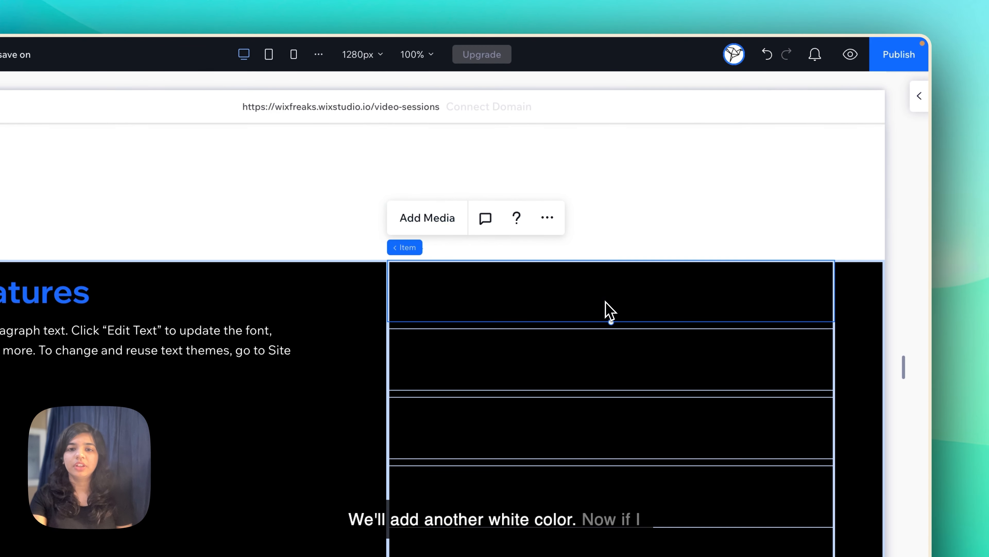
# Inspect the height setting of the first repeater item
pyautogui.click(918, 101)
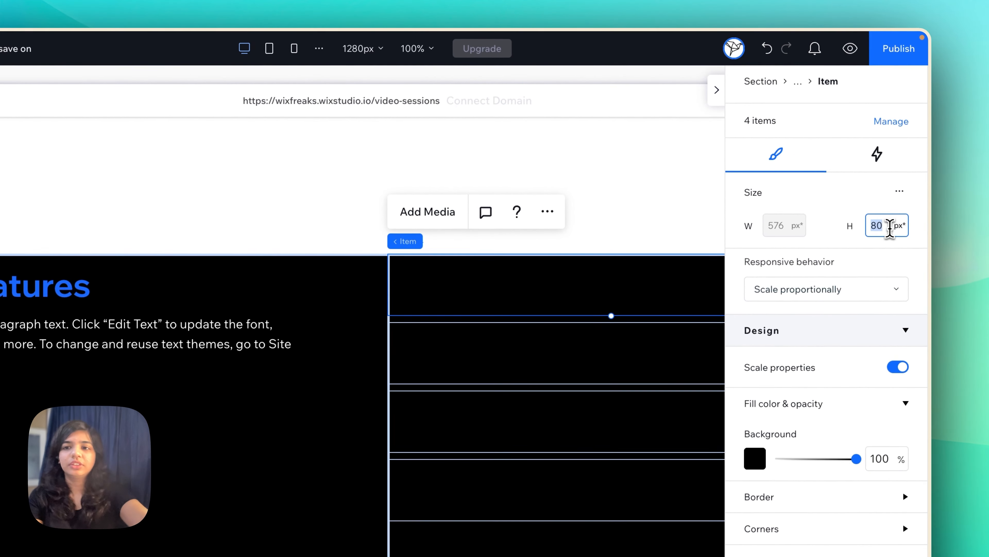
pyautogui.click(827, 159)
pyautogui.click(862, 203)
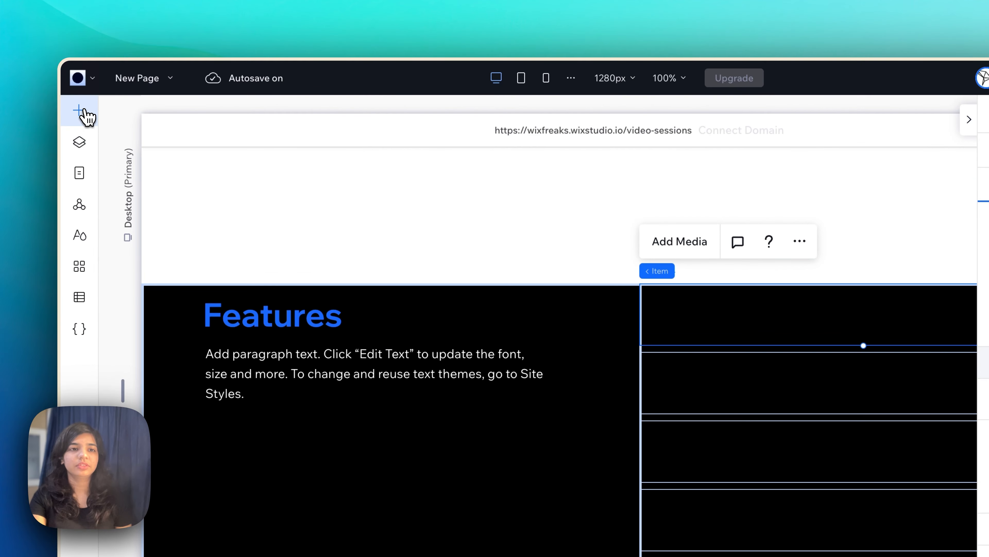
# Add a title text to the first repeater item, placed at about X 56 px and Y 13 px
pyautogui.click(80, 111)
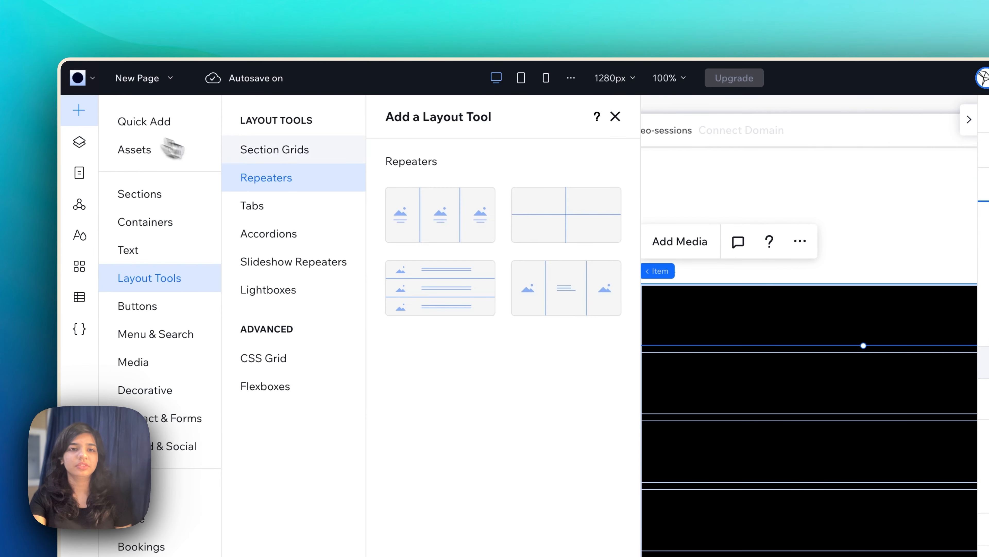
pyautogui.click(138, 130)
pyautogui.moveTo(376, 211); pyautogui.dragTo(775, 332)
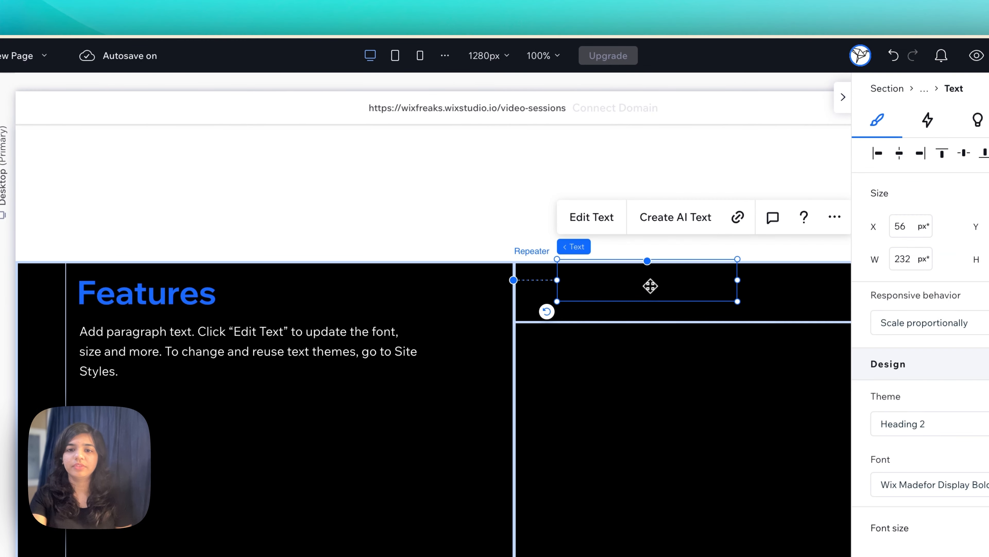
pyautogui.moveTo(650, 286); pyautogui.dragTo(652, 294)
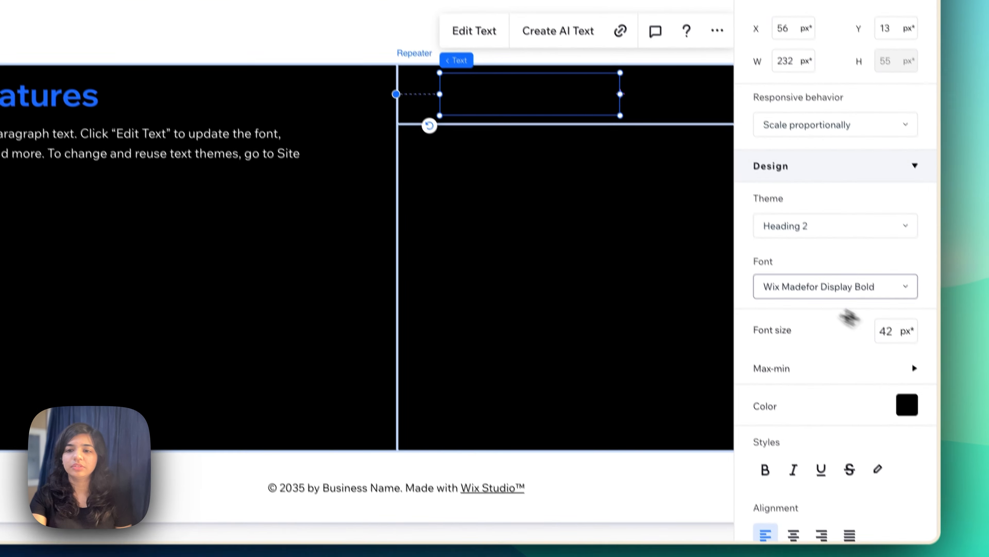
# Apply the Heading 5 theme to the repeater item's title and color it blue
pyautogui.click(820, 227)
pyautogui.scroll(-2, 797, 465)
pyautogui.click(785, 401)
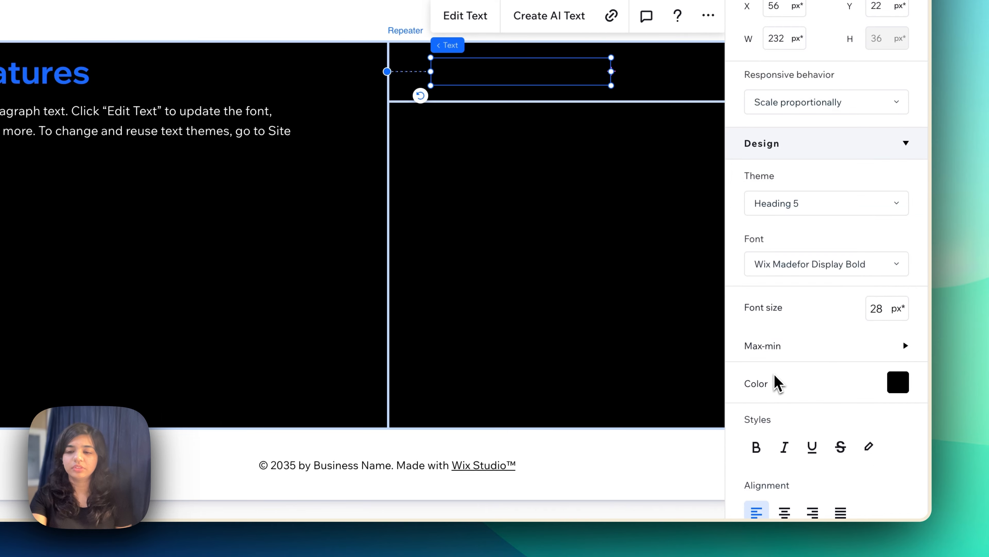
pyautogui.click(898, 383)
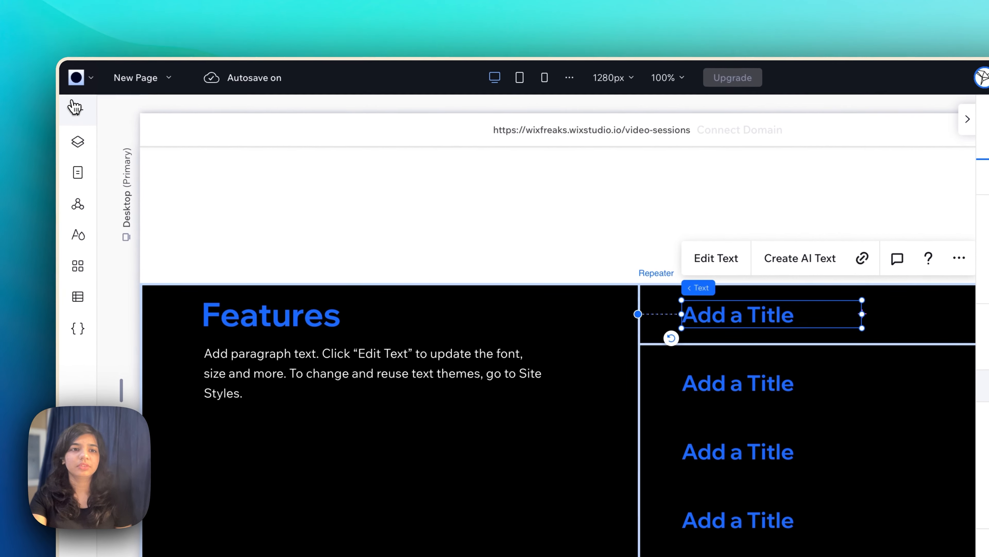
# Add a paragraph text to the repeater item and color it white
pyautogui.click(74, 106)
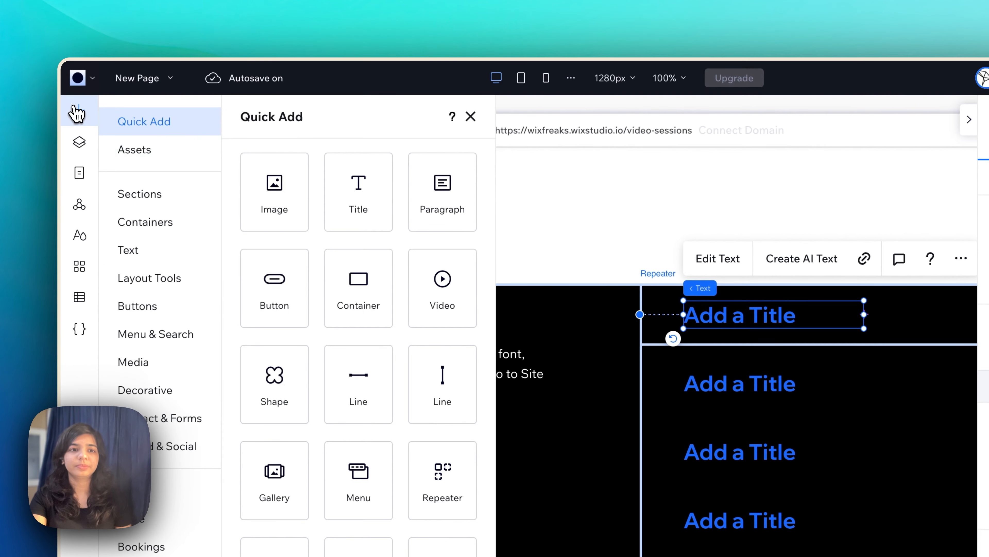
pyautogui.moveTo(432, 210); pyautogui.dragTo(781, 386)
pyautogui.moveTo(546, 220); pyautogui.dragTo(540, 217)
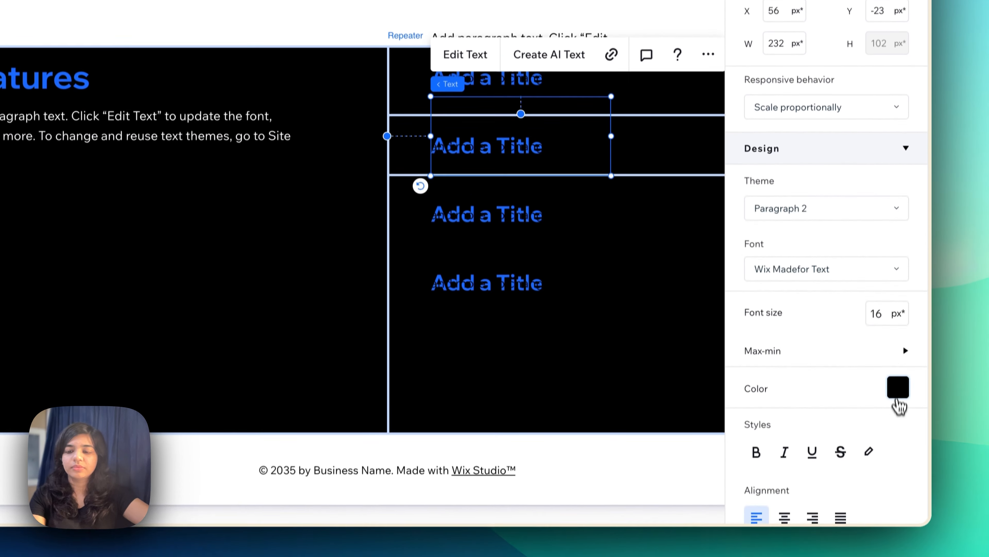
pyautogui.click(898, 441)
pyautogui.click(777, 335)
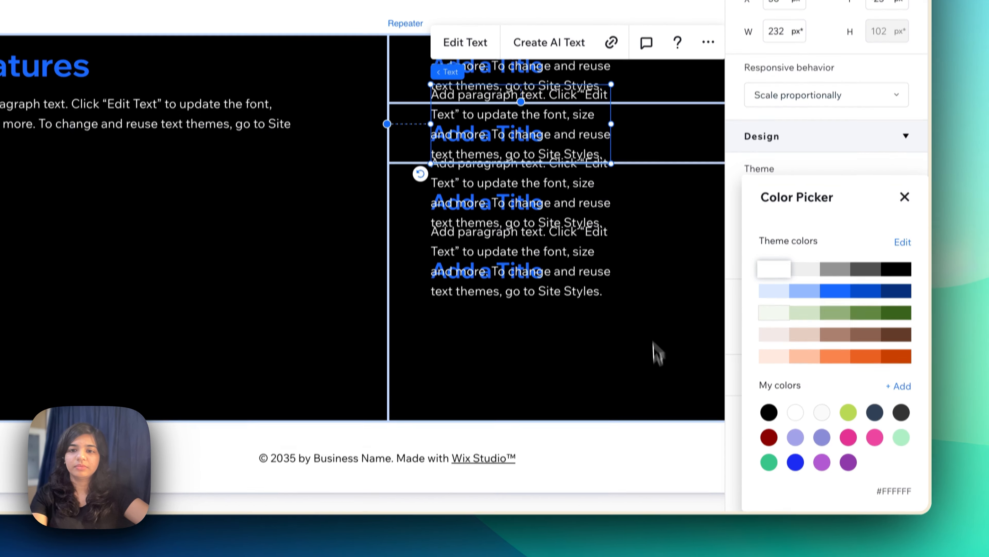
# Set the repeater item's height to 200 px
pyautogui.click(678, 89)
pyautogui.click(679, 91)
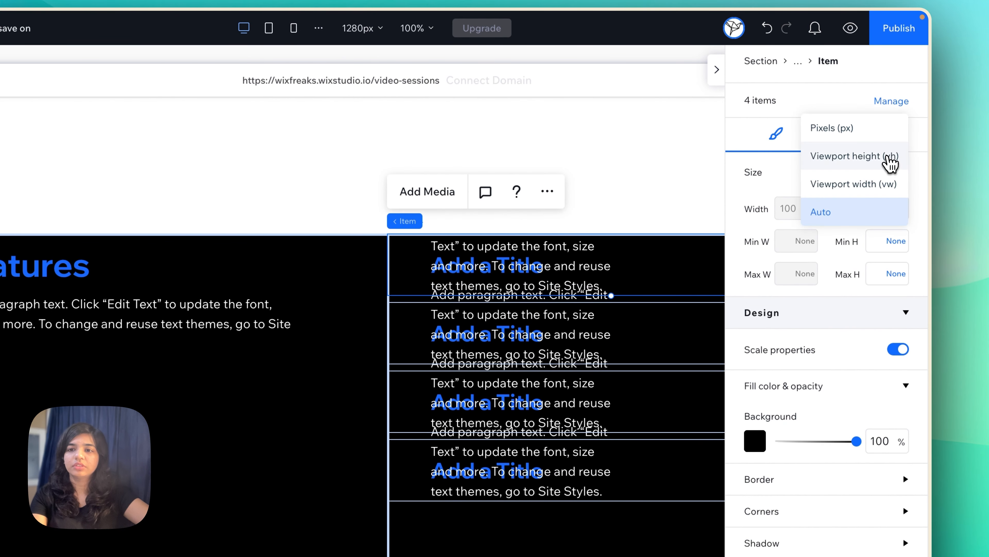
pyautogui.click(887, 138)
pyautogui.write('2')
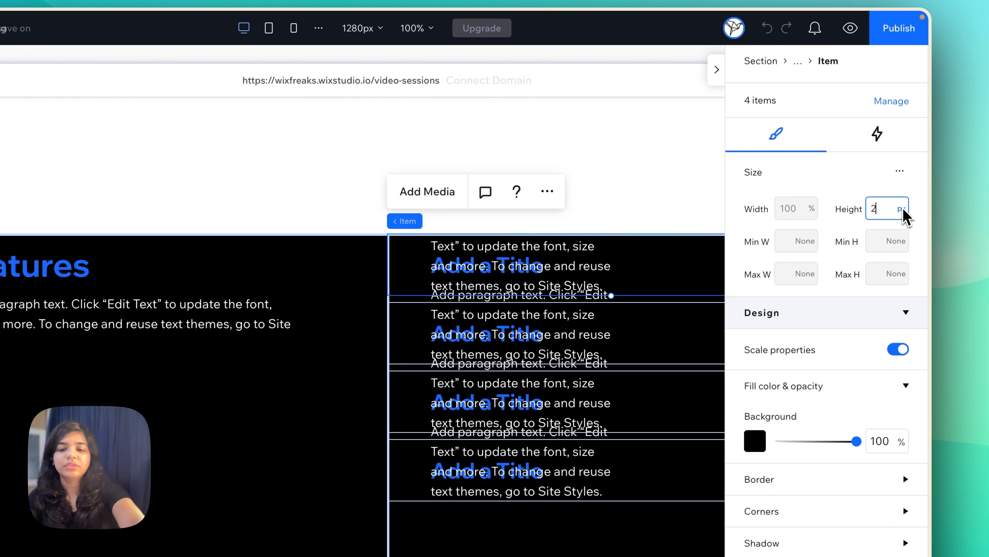
pyautogui.write('80')
pyautogui.press('Return')
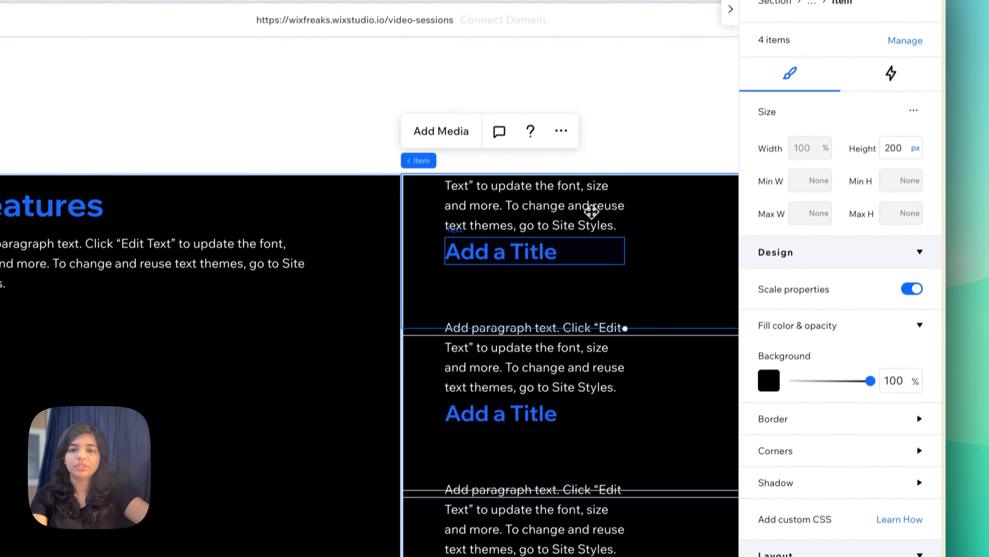
# Rearrange the first repeater item's texts so the title sits above the paragraph with their edges aligned
pyautogui.click(564, 286)
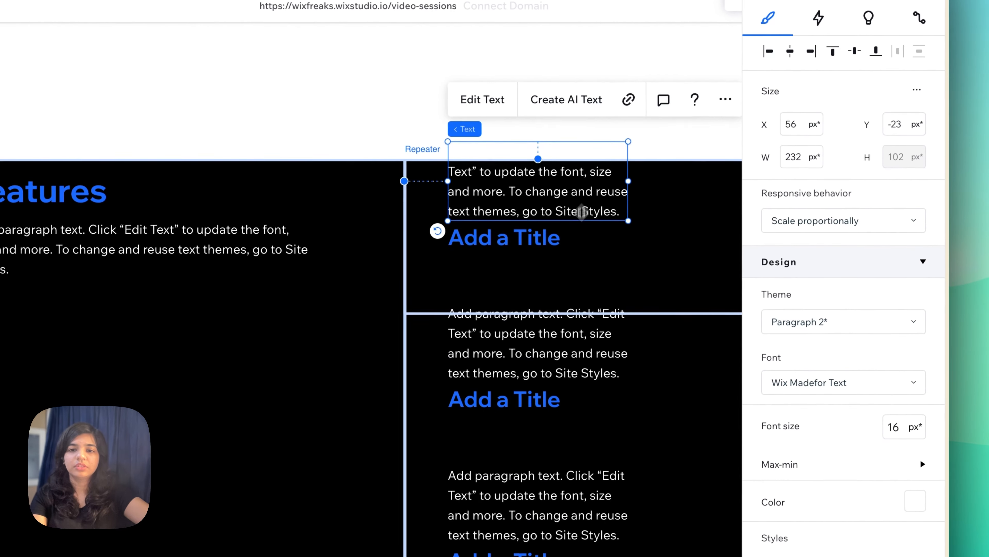
pyautogui.moveTo(581, 212); pyautogui.dragTo(592, 269)
pyautogui.moveTo(453, 245); pyautogui.dragTo(477, 199)
pyautogui.scroll(-5, 806, 404)
pyautogui.moveTo(537, 192); pyautogui.dragTo(514, 221)
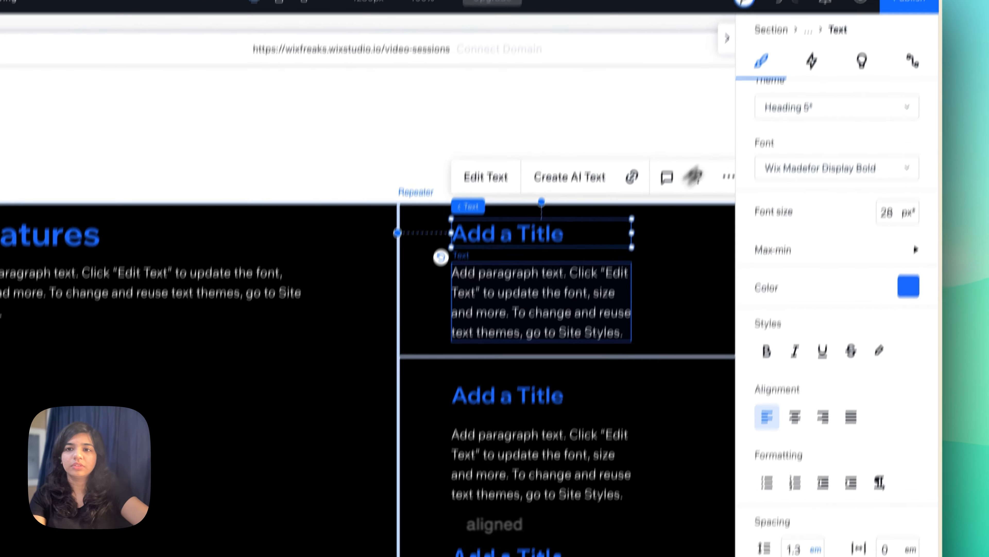
pyautogui.scroll(5, 794, 147)
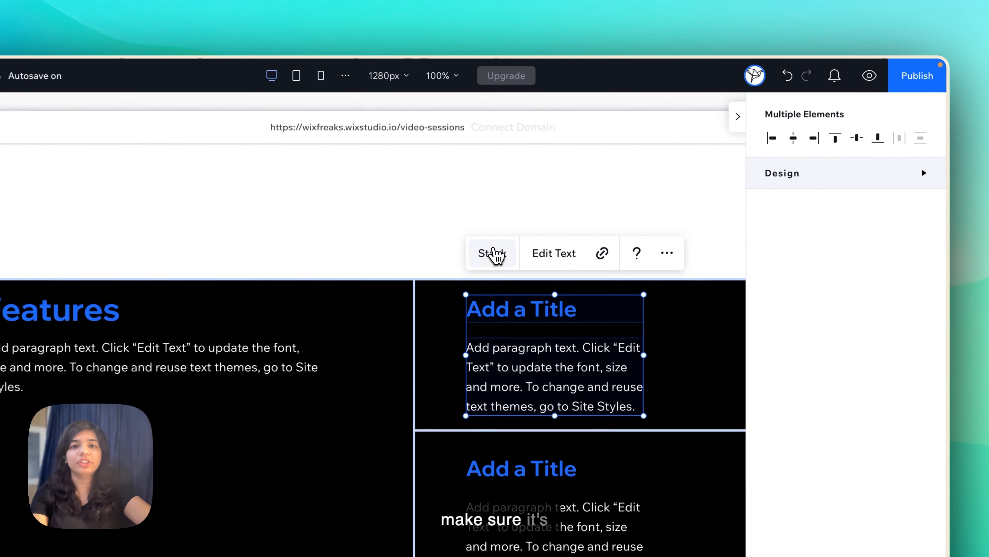
# Stack the title and paragraph vertically and widen the stack to about 477 px
pyautogui.click(557, 183)
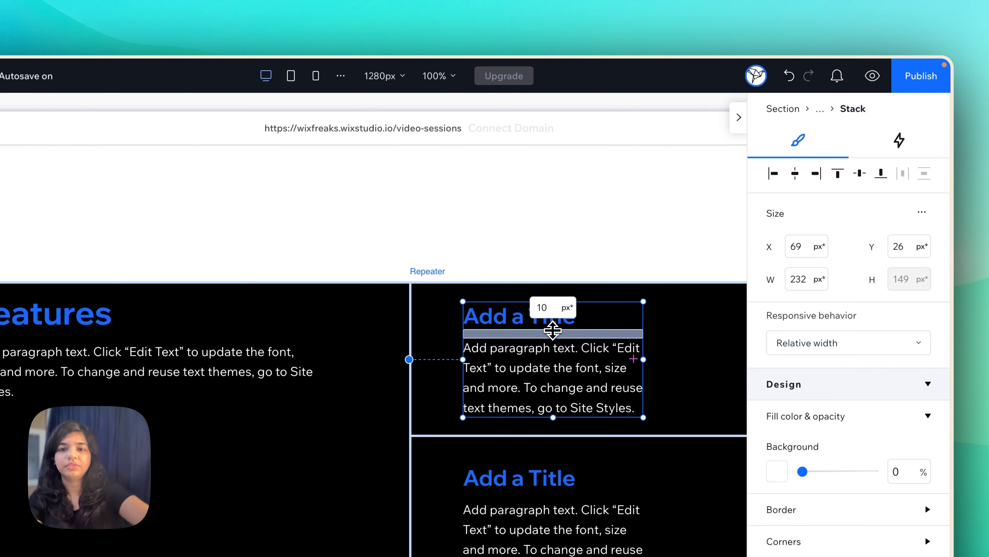
pyautogui.click(738, 117)
pyautogui.moveTo(643, 359); pyautogui.dragTo(838, 356)
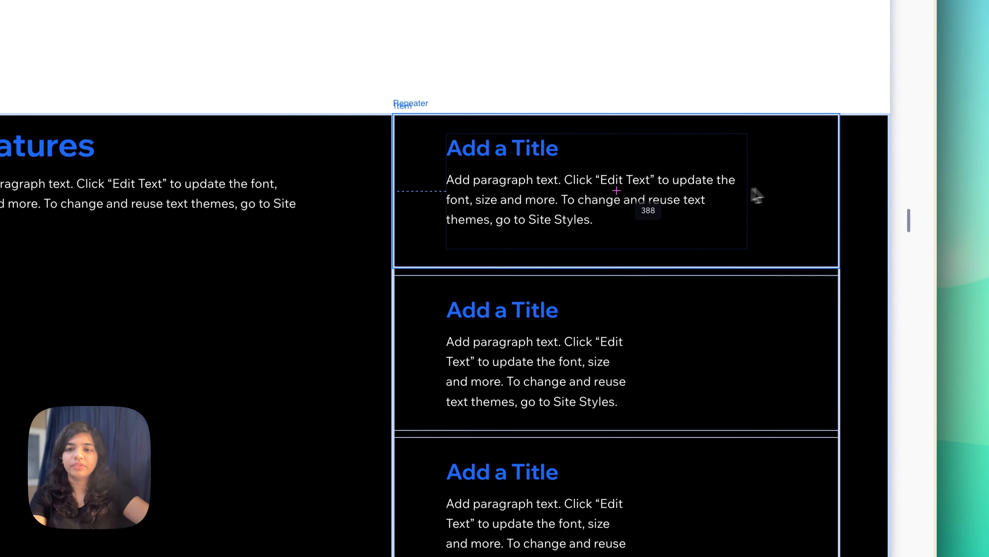
pyautogui.moveTo(820, 186); pyautogui.dragTo(822, 188)
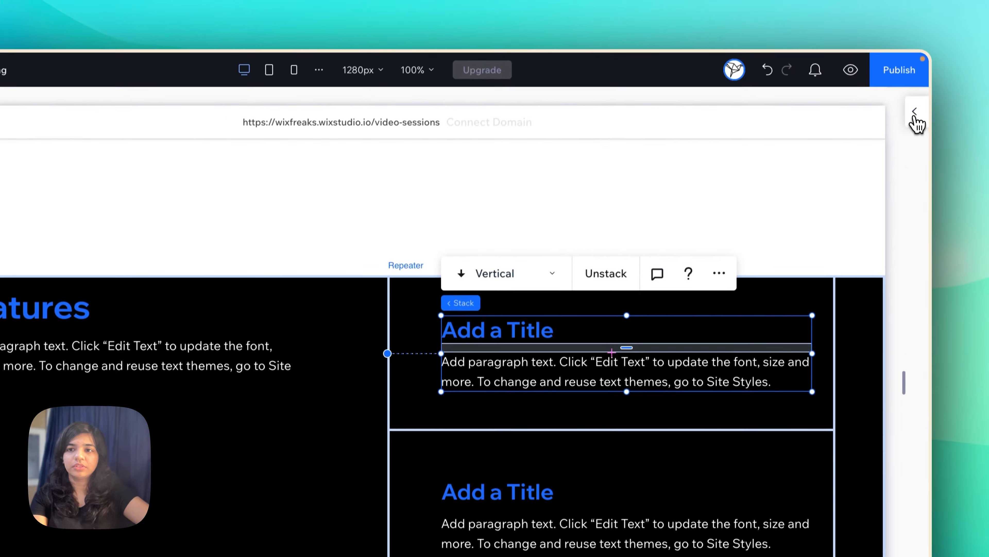
# Open the stack's Adjust and Position settings for review
pyautogui.click(921, 2)
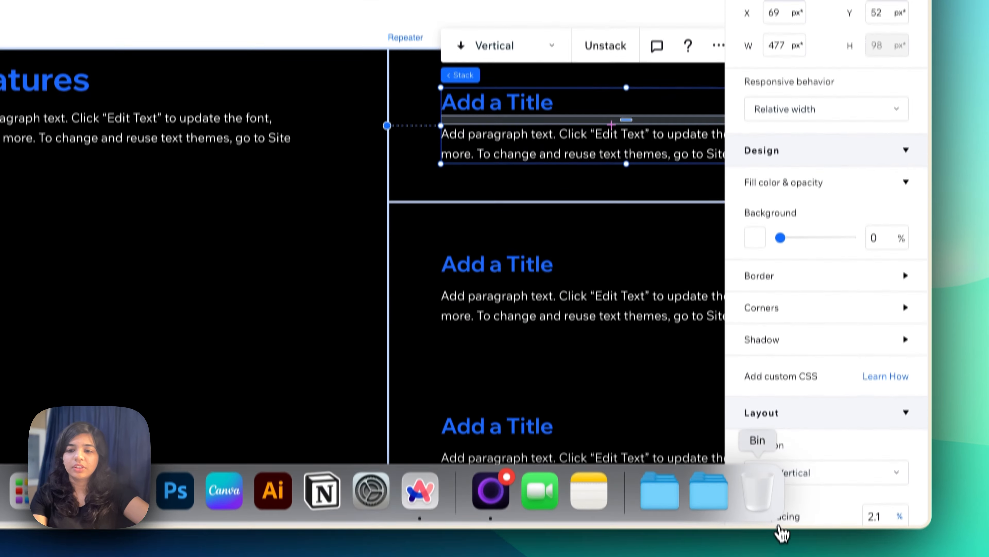
pyautogui.scroll(-5, 837, 406)
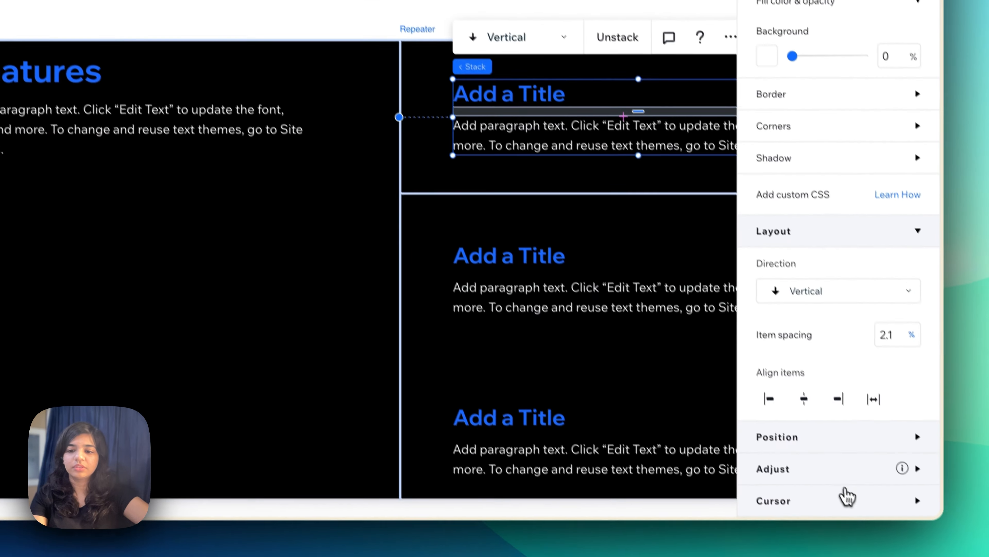
pyautogui.click(861, 469)
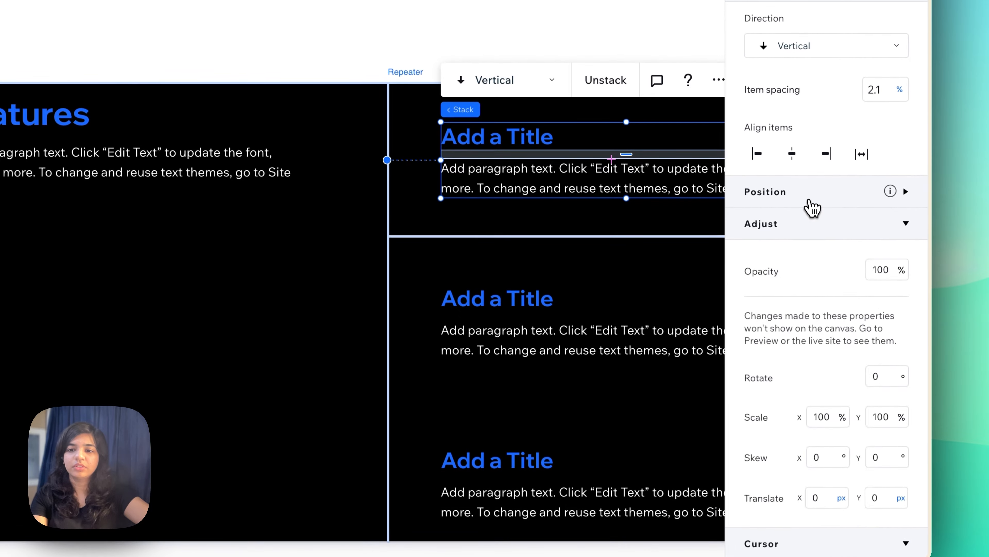
pyautogui.click(813, 138)
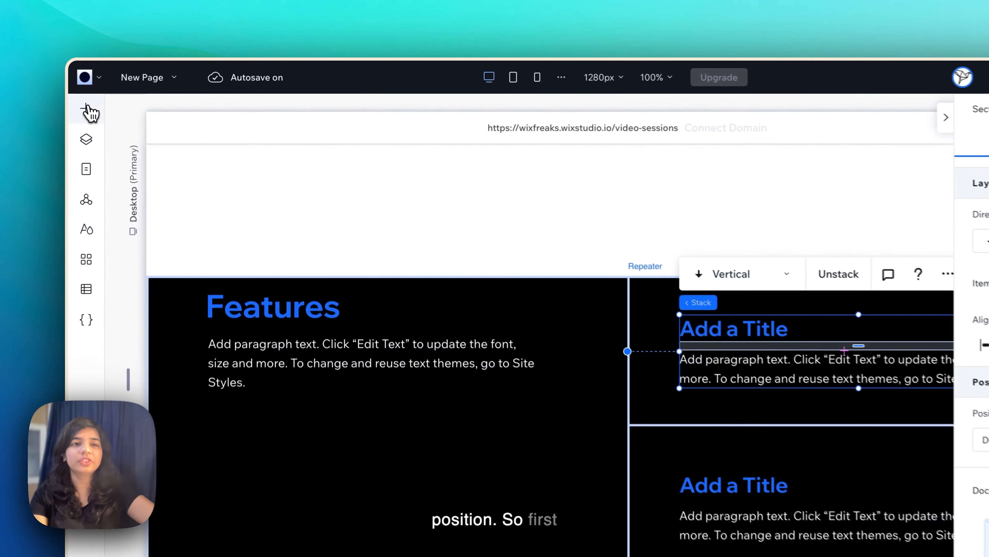
# Add a blue basic shape beside the title in the first repeater item, sized 40 × 40 px
pyautogui.click(156, 90)
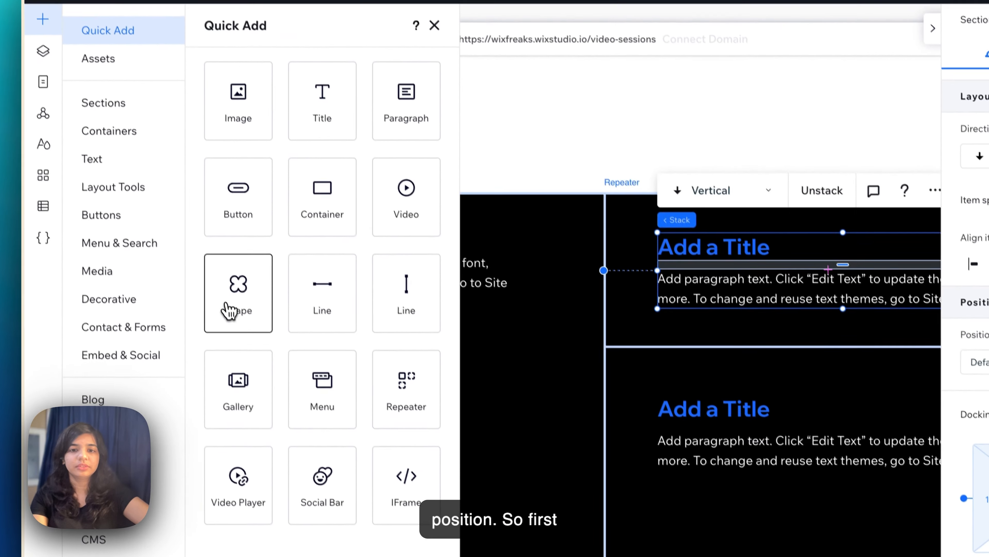
pyautogui.click(664, 362)
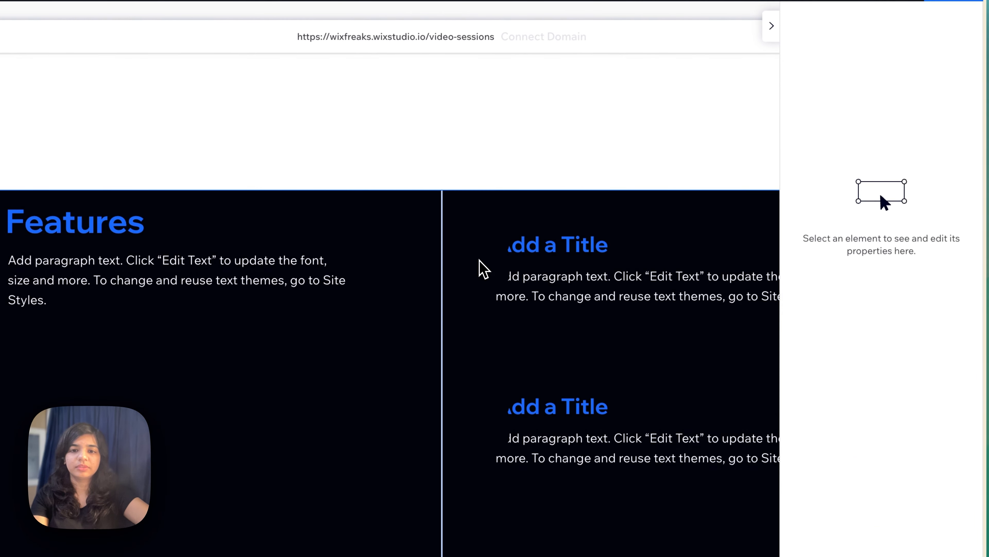
pyautogui.click(480, 261)
pyautogui.click(809, 376)
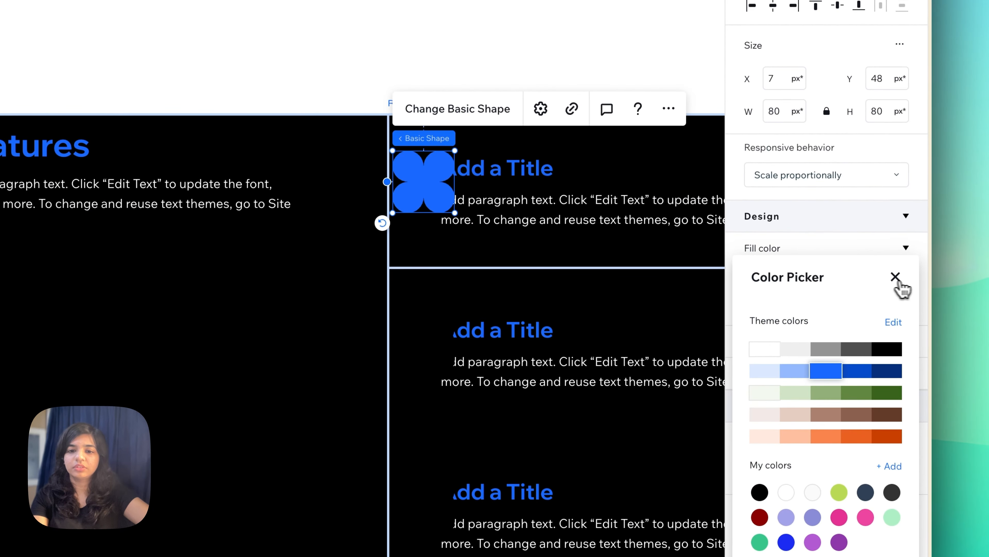
pyautogui.click(422, 361)
pyautogui.click(422, 361)
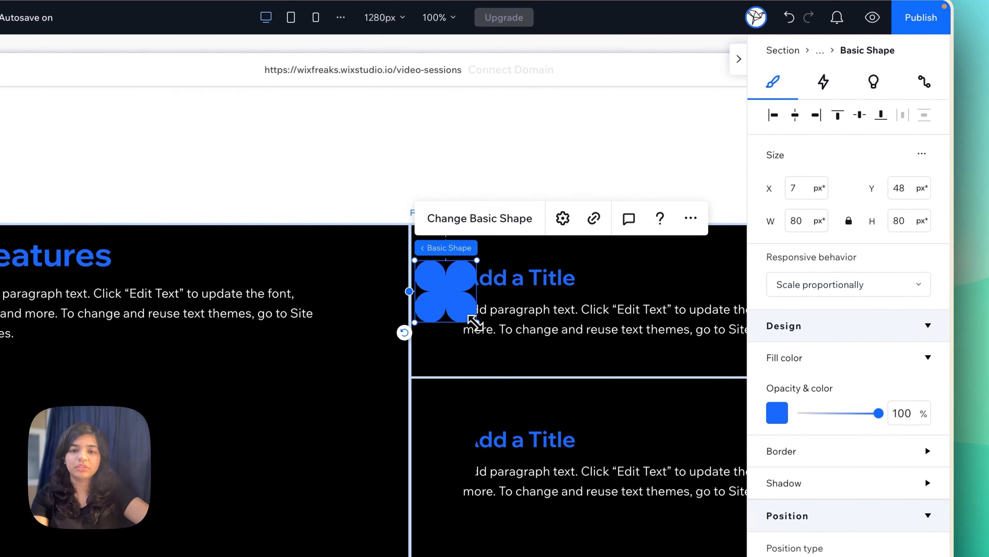
pyautogui.moveTo(475, 321); pyautogui.dragTo(453, 301)
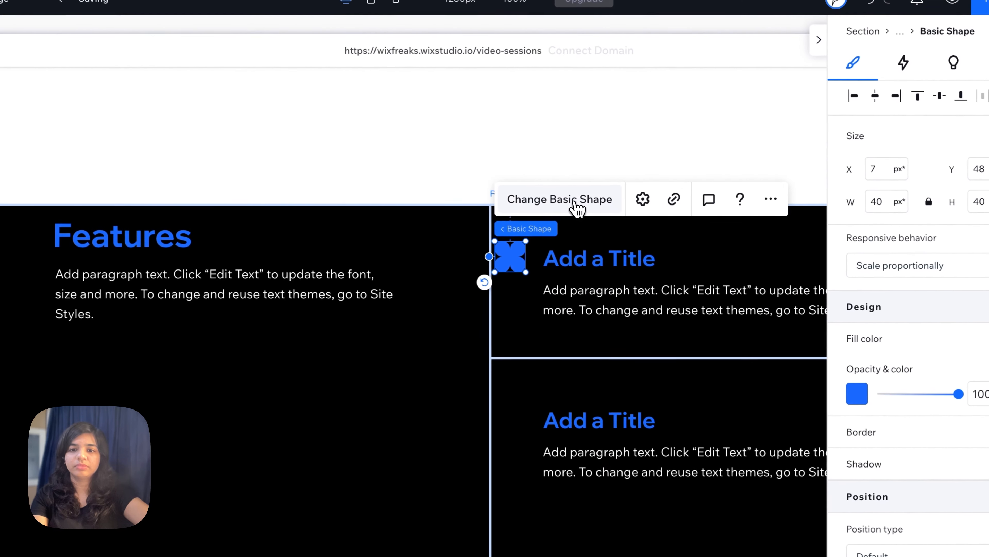
# Replace the first item's basic shape with the page outline icon from the Wix media Icons category
pyautogui.click(576, 206)
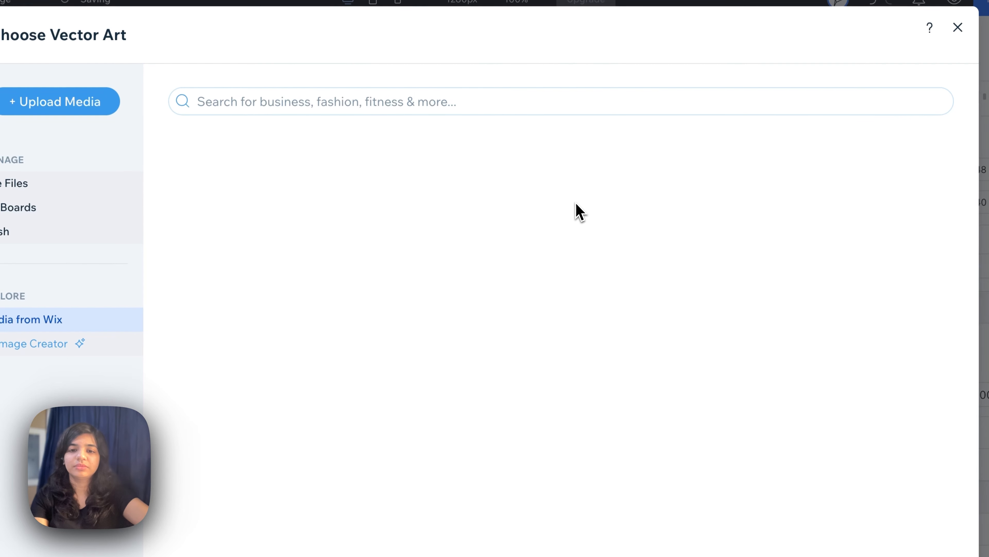
pyautogui.click(457, 213)
pyautogui.click(408, 332)
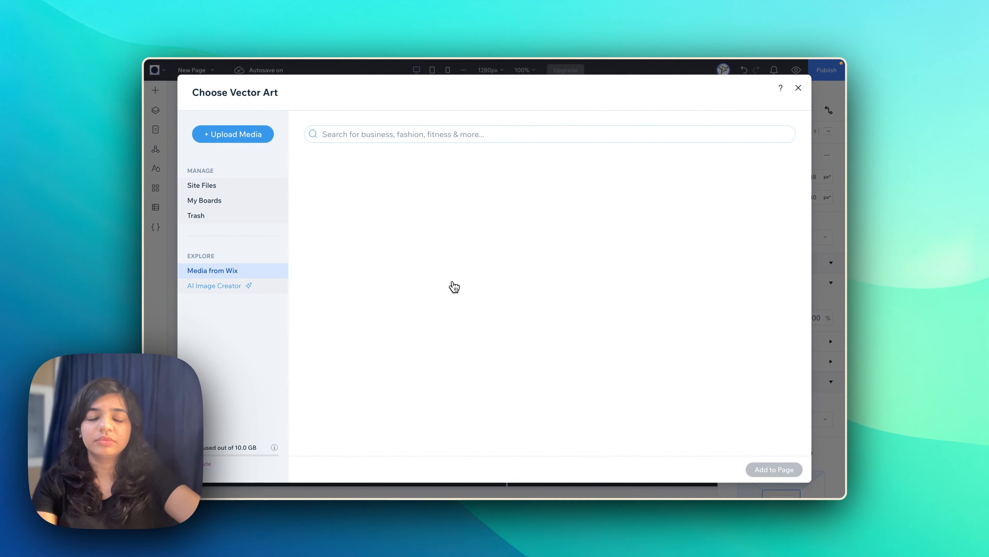
pyautogui.scroll(-5, 635, 339)
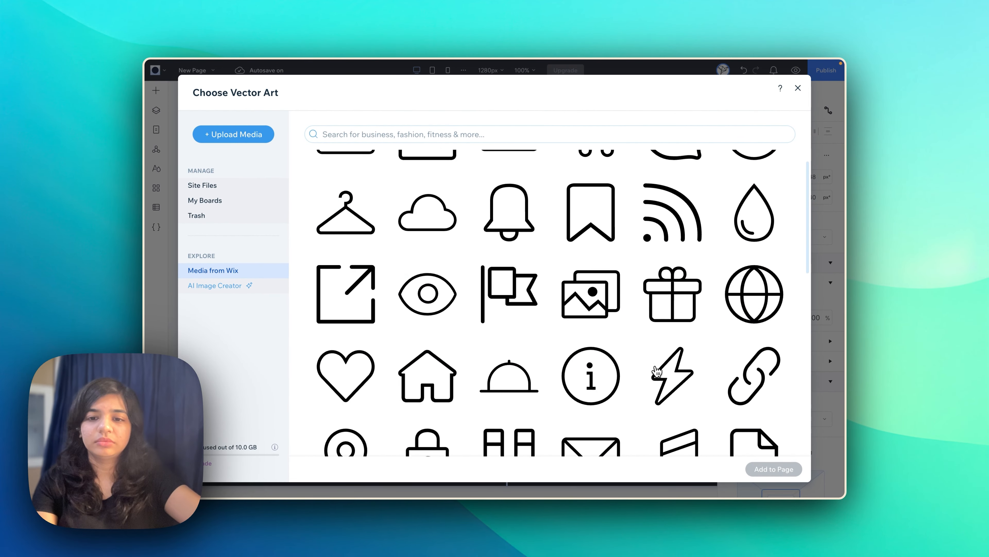
pyautogui.scroll(-1, 656, 371)
pyautogui.click(754, 343)
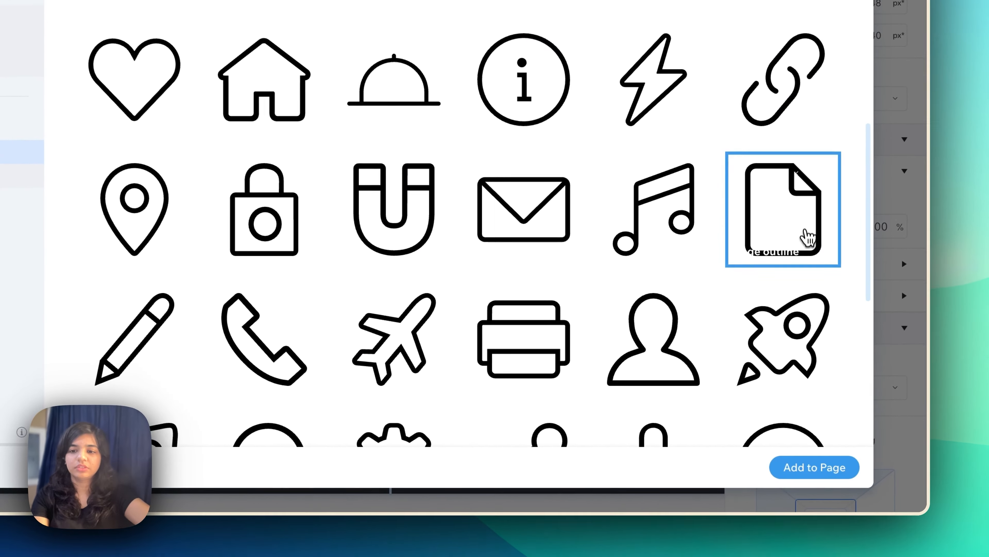
pyautogui.click(774, 469)
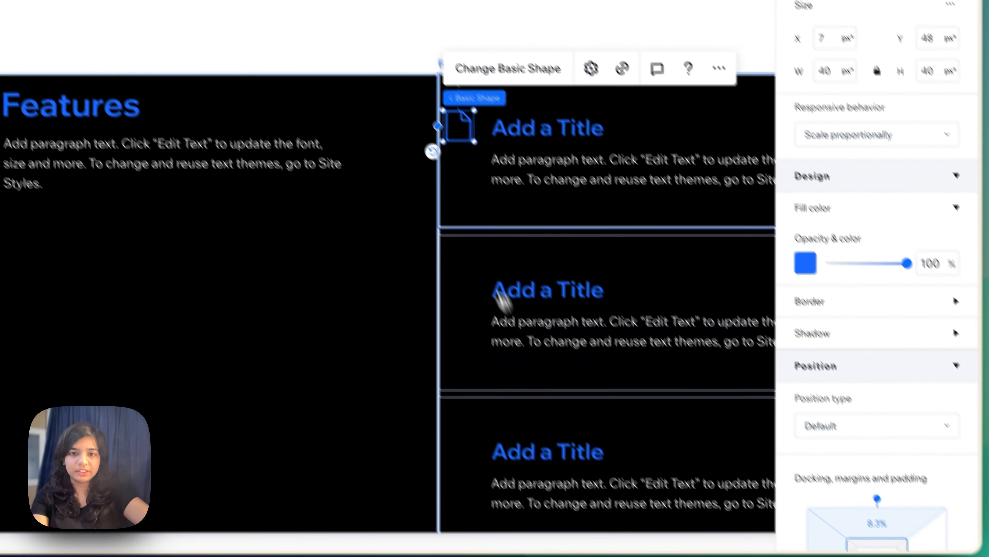
# Stack the page icon horizontally with the text stack and set the new stack's left margin to 5%
pyautogui.click(480, 85)
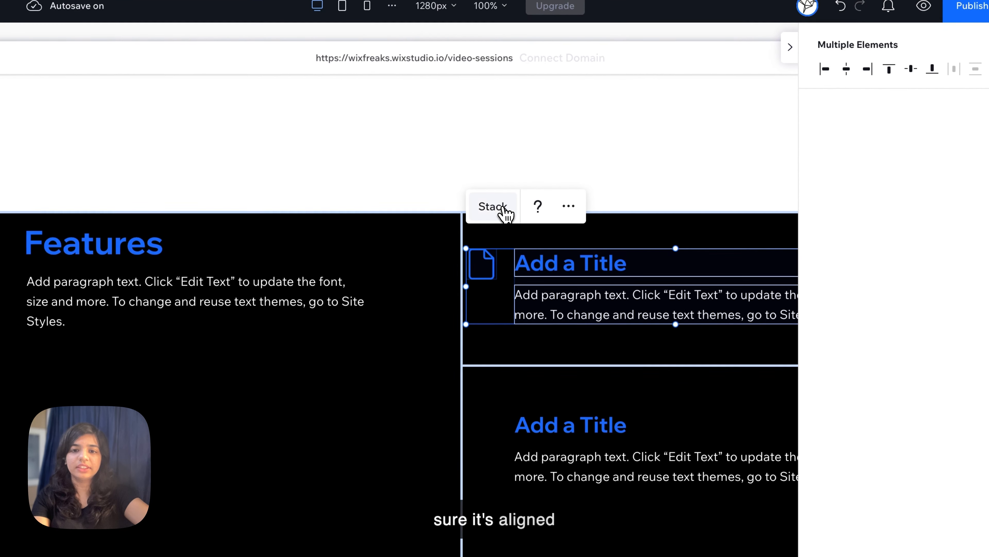
pyautogui.click(432, 285)
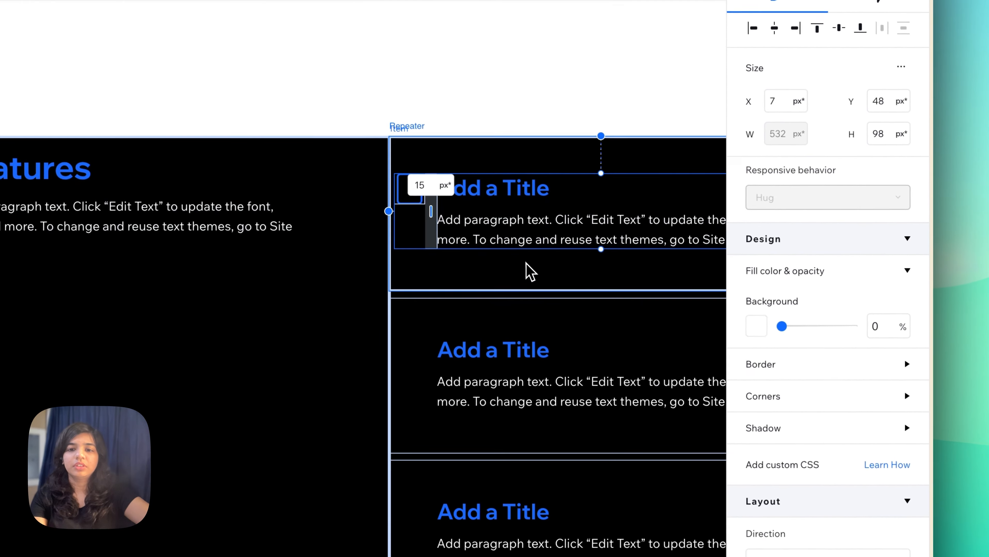
pyautogui.click(602, 344)
pyautogui.click(612, 297)
pyautogui.scroll(-10, 742, 352)
pyautogui.scroll(2, 795, 376)
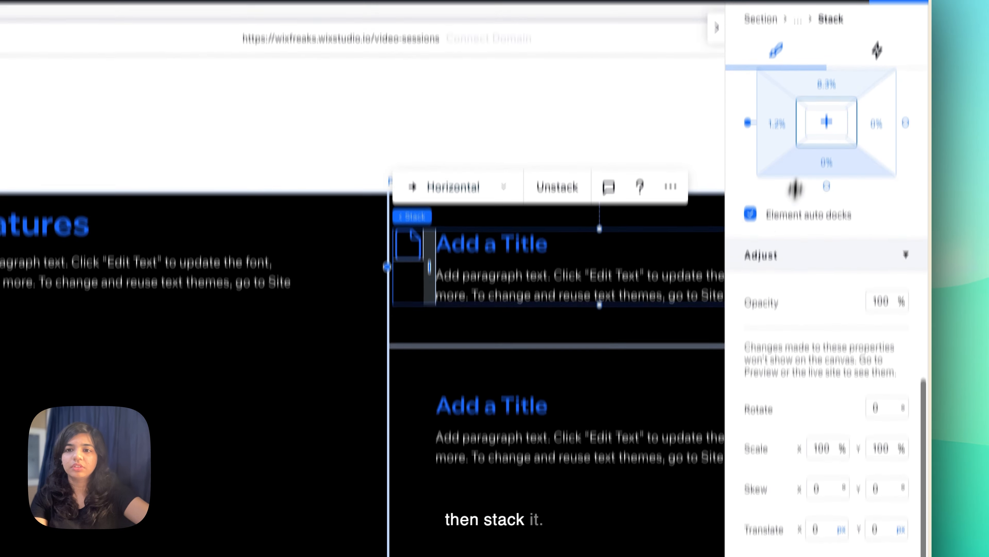
pyautogui.click(786, 79)
pyautogui.write('5')
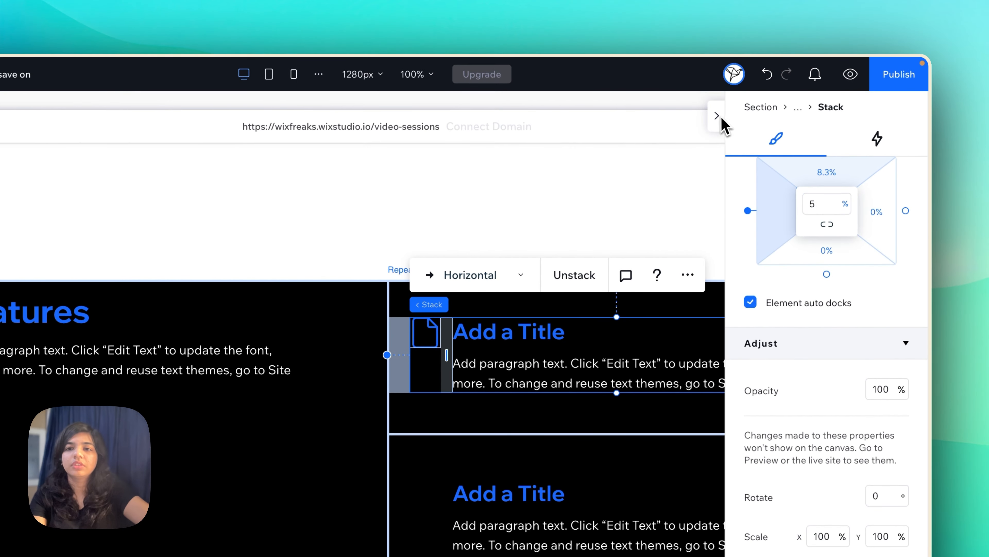
pyautogui.click(716, 115)
# Color the second repeater item's basic shape in the same theme blue as the title
pyautogui.click(431, 500)
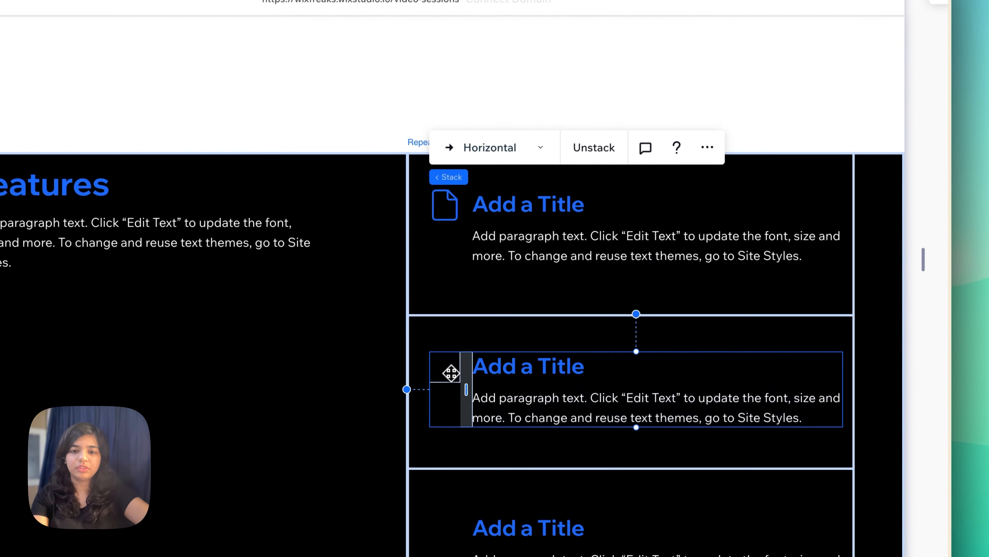
pyautogui.click(451, 373)
pyautogui.click(939, 7)
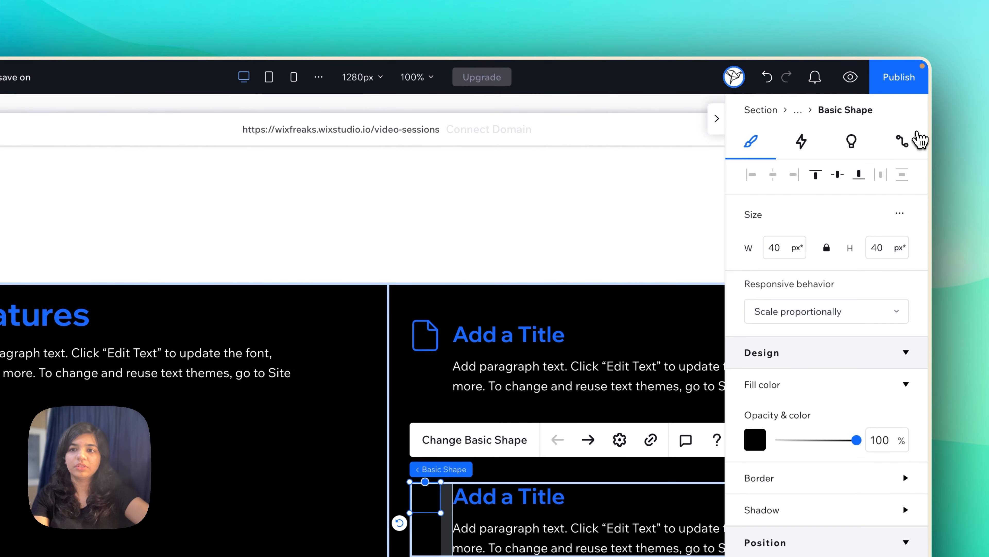
pyautogui.click(755, 440)
pyautogui.click(826, 546)
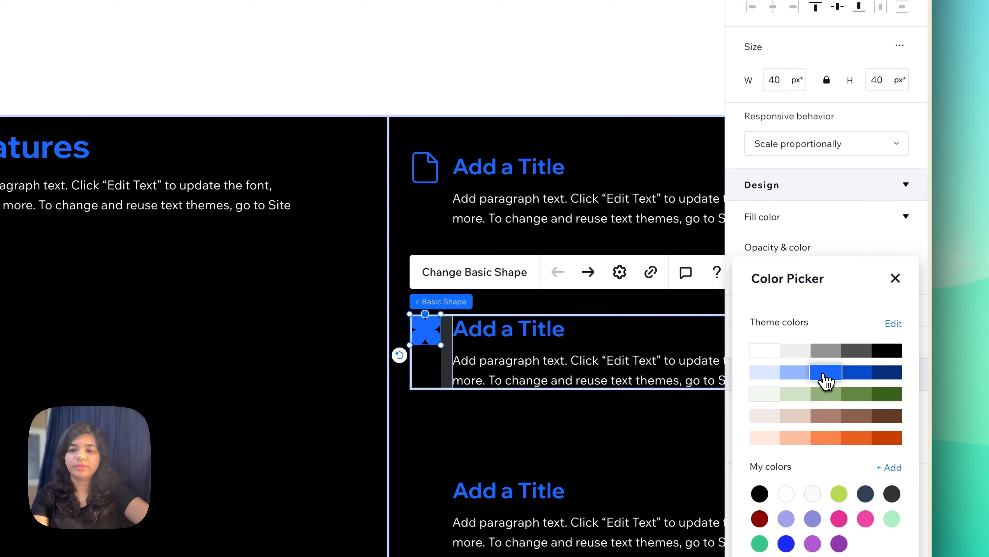
# Replace the second repeater item's basic shape with the bell outline icon from the Icons category
pyautogui.click(499, 284)
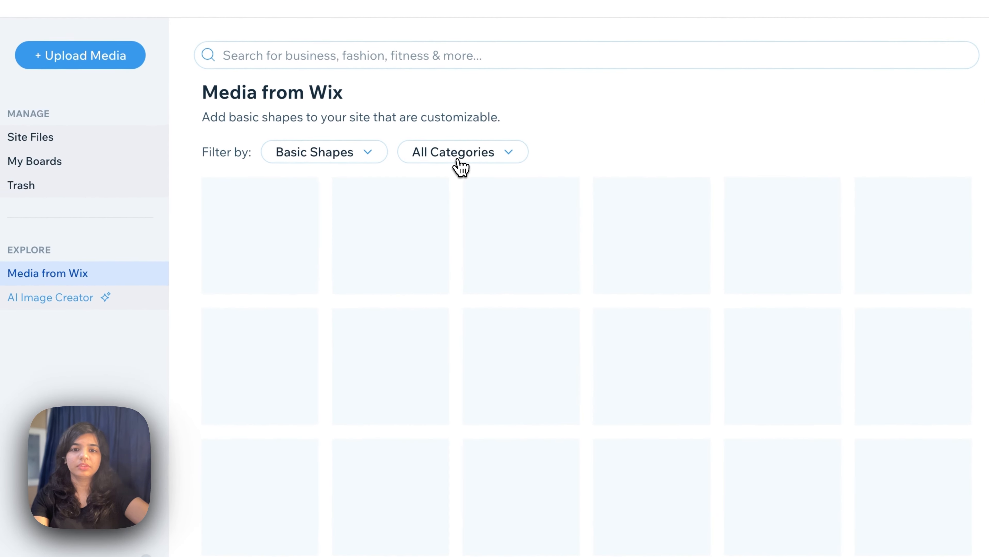
pyautogui.click(509, 154)
pyautogui.click(426, 290)
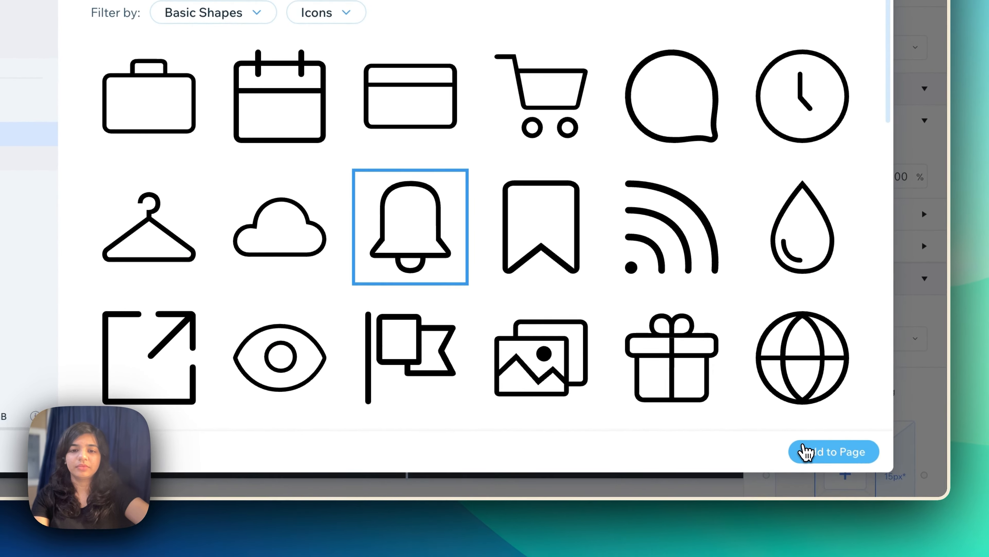
pyautogui.click(921, 554)
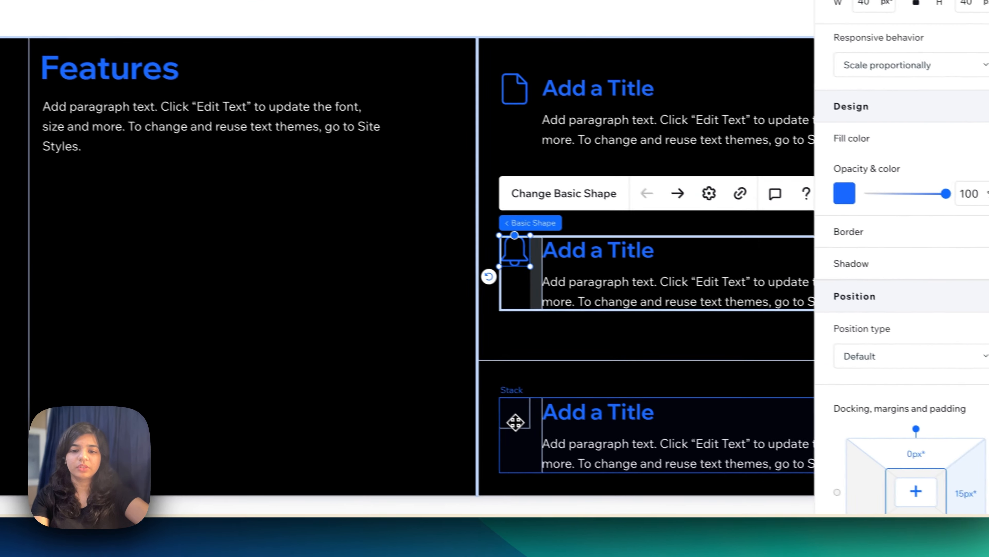
# Replace the third repeater item's basic shape with the magnifying glass icon from the Icons category
pyautogui.click(515, 421)
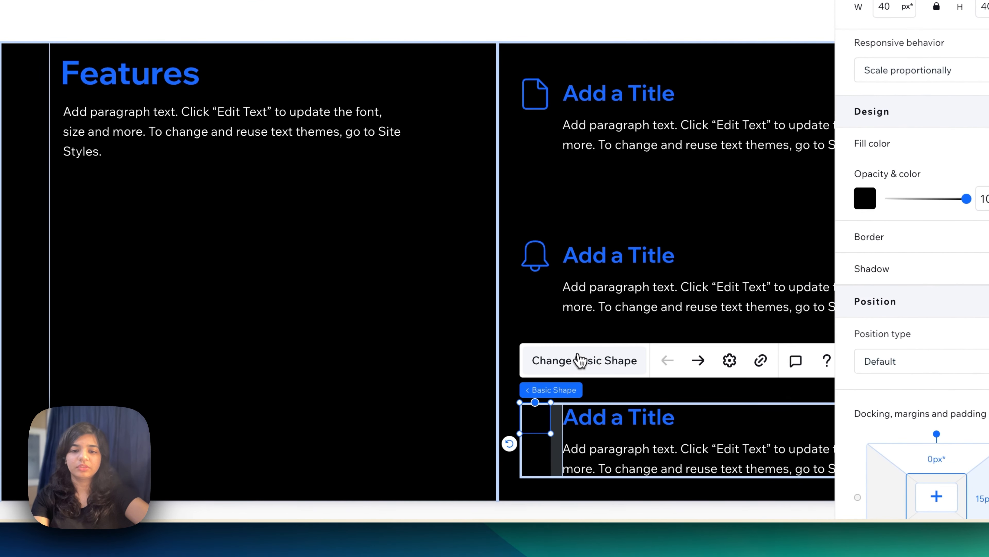
pyautogui.click(579, 366)
pyautogui.scroll(-10, 574, 369)
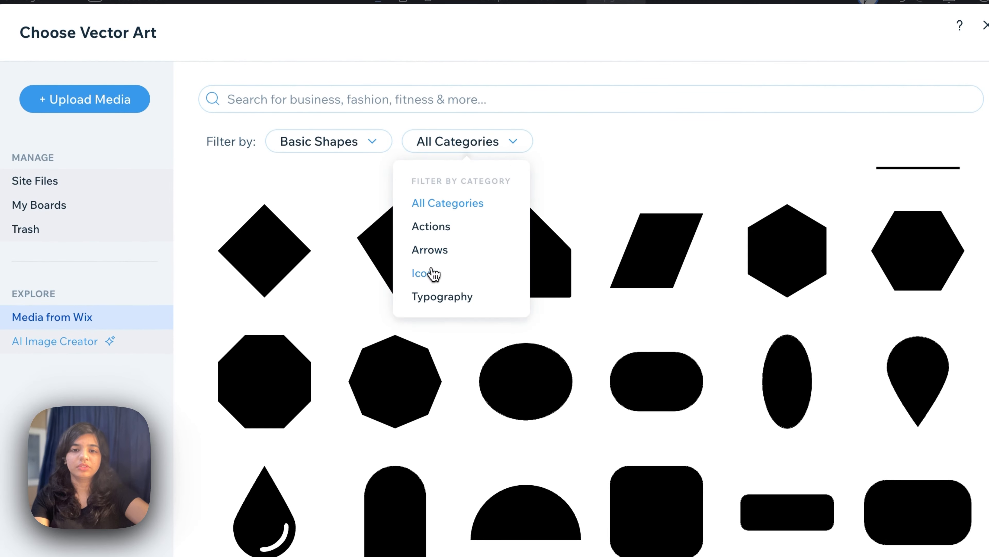
pyautogui.click(434, 274)
pyautogui.scroll(-3, 506, 385)
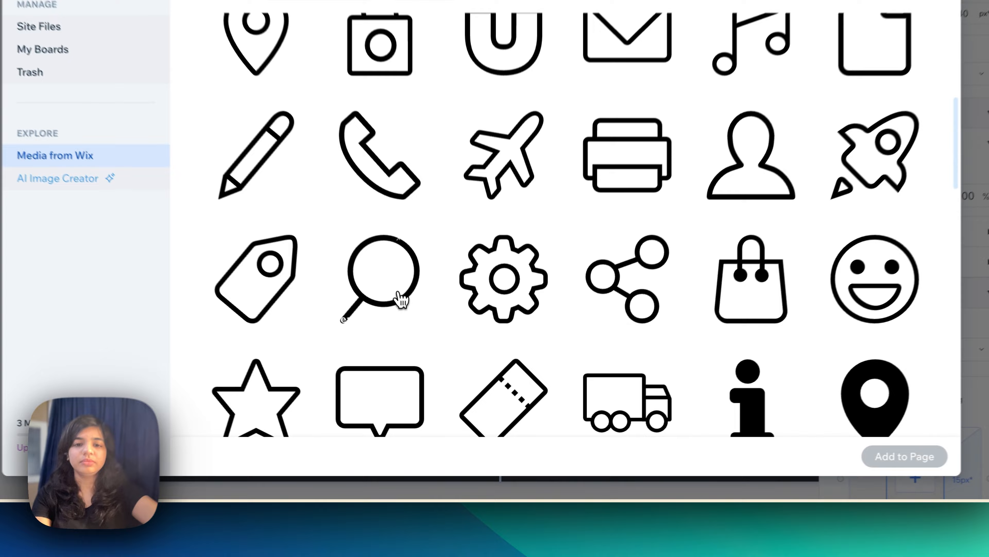
pyautogui.click(427, 357)
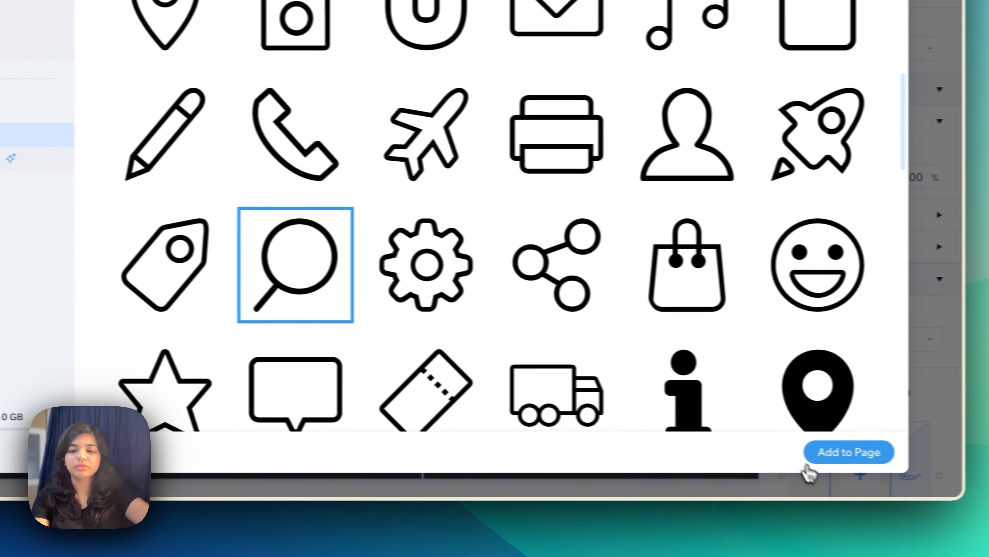
pyautogui.click(812, 459)
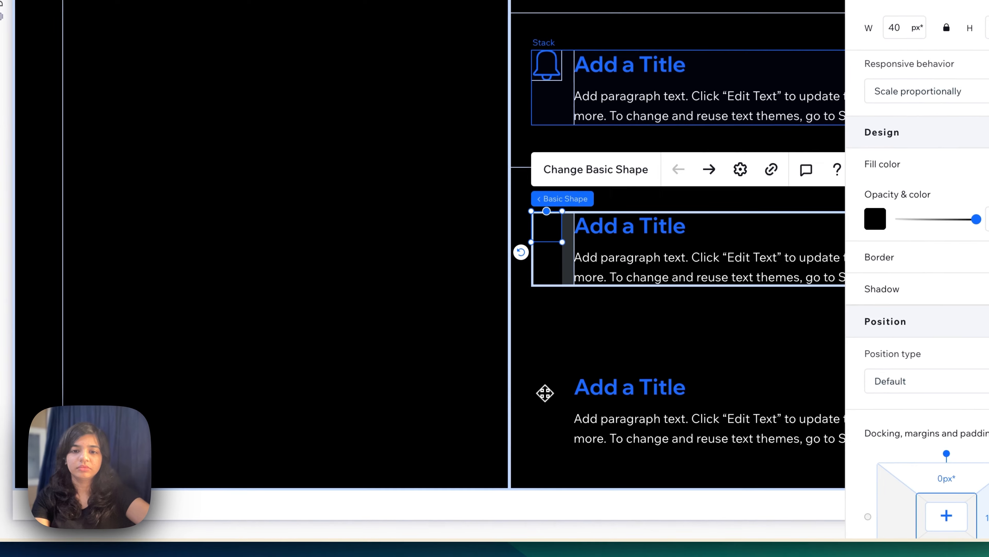
# Replace the fourth repeater item's basic shape with the clock icon found by searching "time", and fill it with theme blue #1A6AFF
pyautogui.click(529, 405)
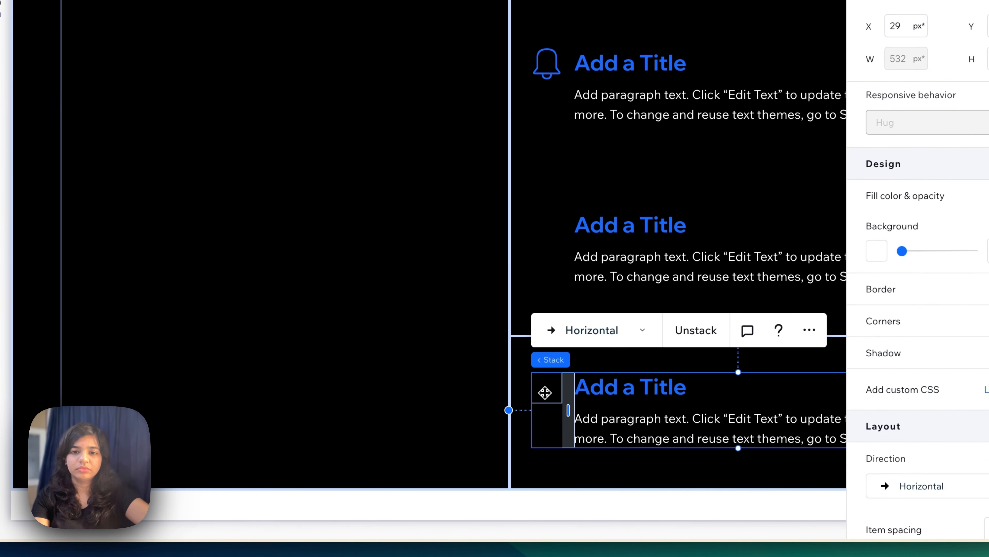
pyautogui.doubleClick(555, 385)
pyautogui.click(464, 173)
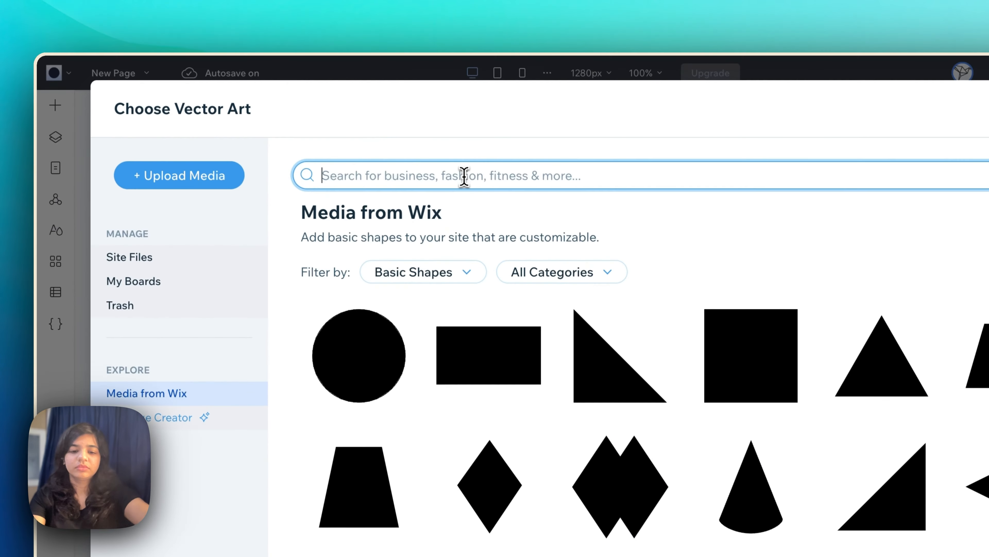
pyautogui.write('time')
pyautogui.press('Return')
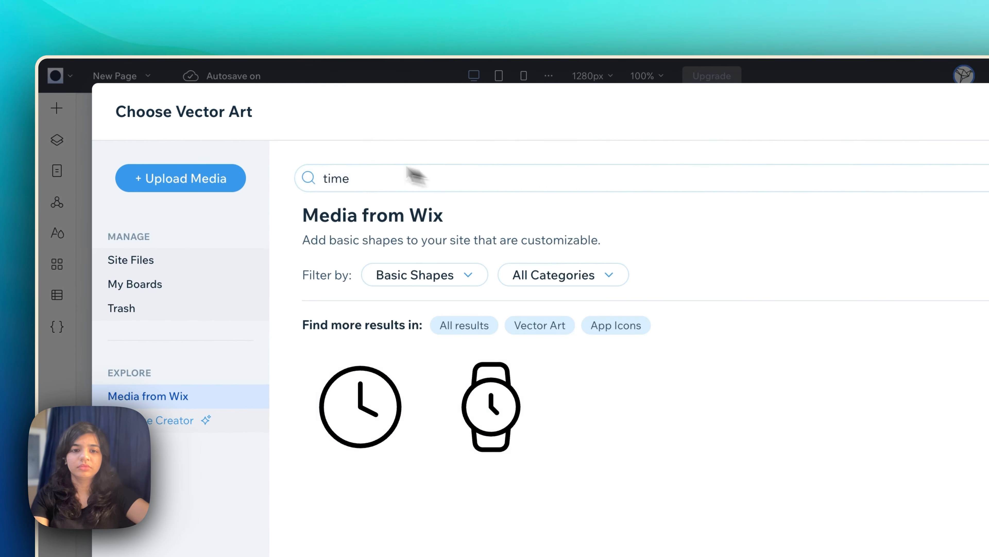
pyautogui.click(360, 413)
pyautogui.click(988, 556)
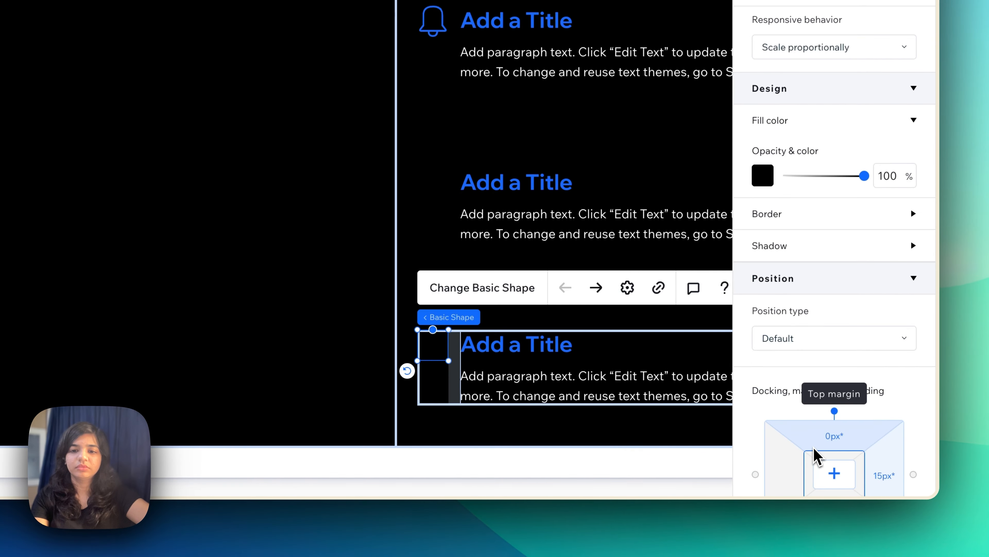
pyautogui.click(762, 176)
pyautogui.click(834, 275)
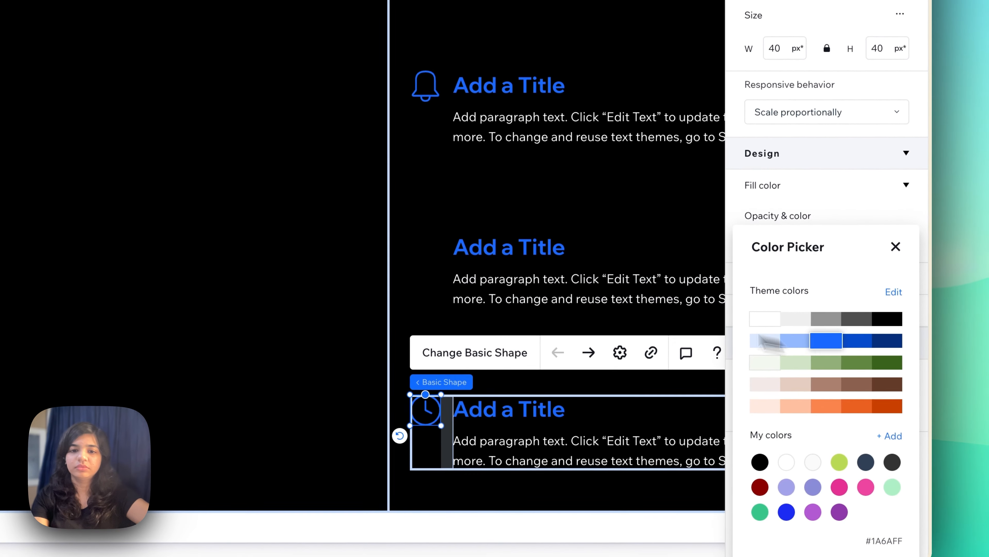
# Change the third repeater item's basic shape to the share icon with three linked circles from the Icons category
pyautogui.click(432, 417)
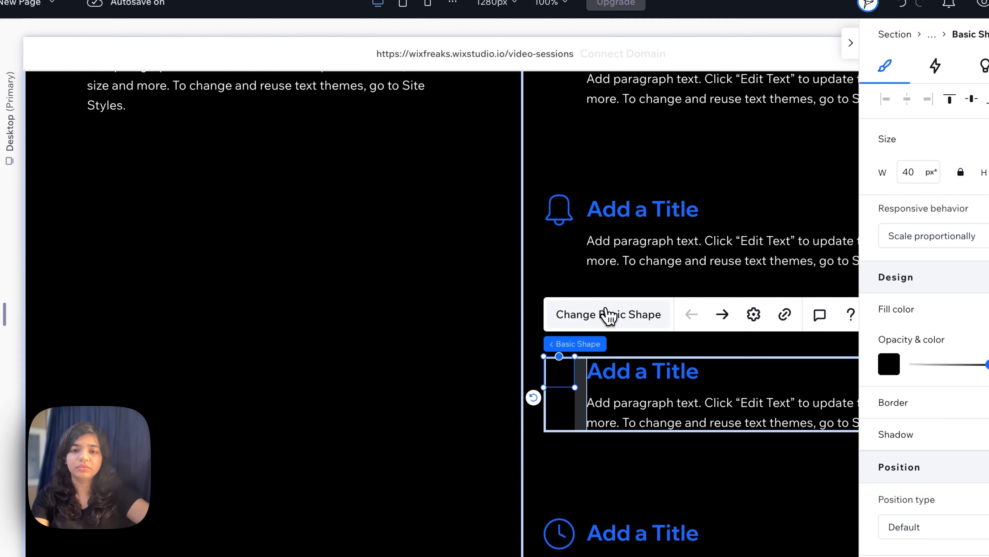
pyautogui.click(607, 315)
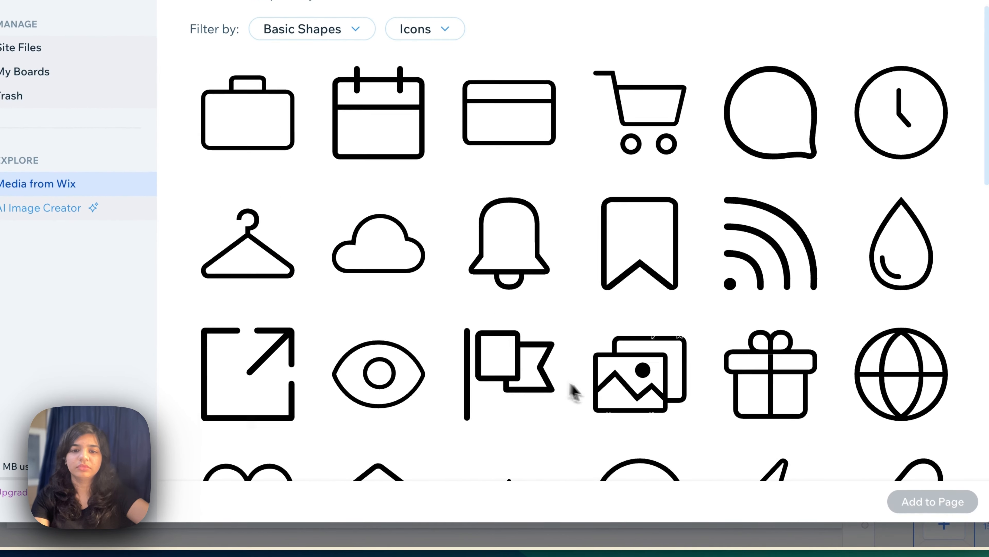
pyautogui.scroll(-5, 573, 391)
pyautogui.click(627, 366)
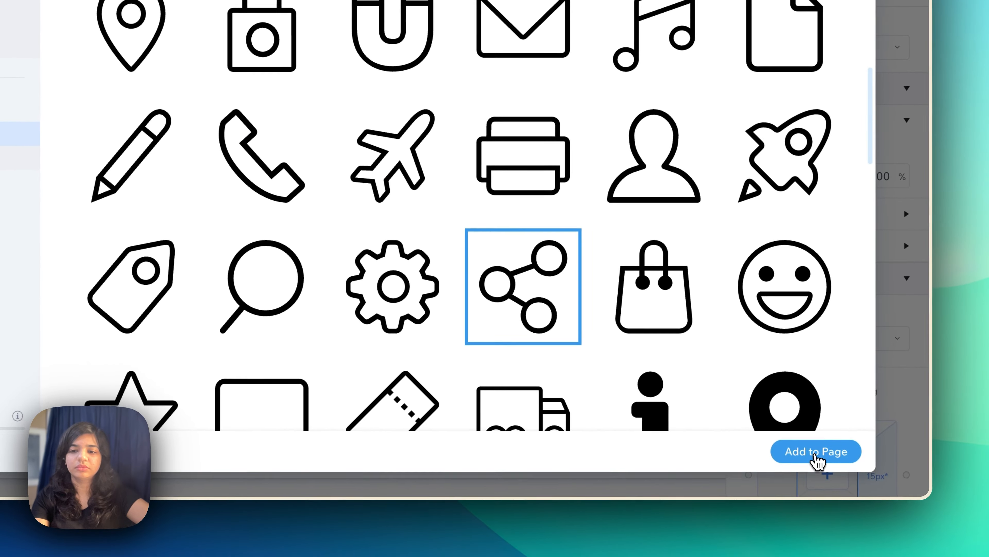
pyautogui.click(933, 501)
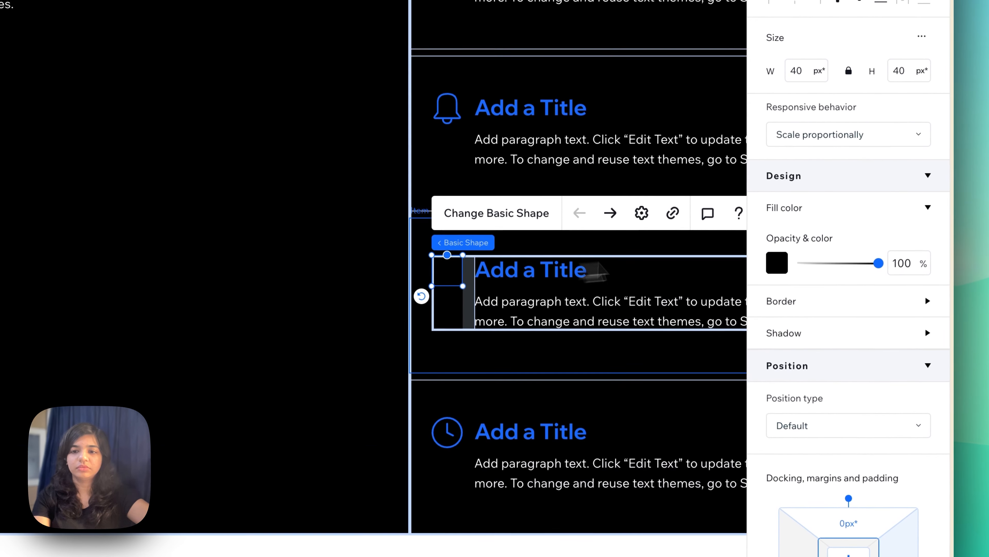
# Fill the third item's share icon with the same theme blue as the titles
pyautogui.click(778, 265)
pyautogui.click(841, 376)
pyautogui.click(922, 267)
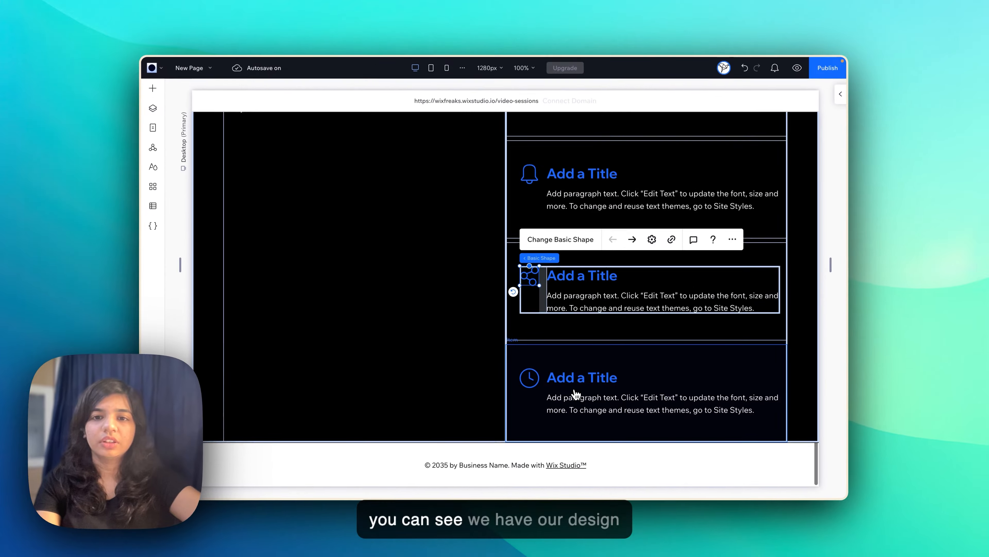
# Set the top margin of the first repeater item's horizontal stack to 5%
pyautogui.scroll(5, 576, 393)
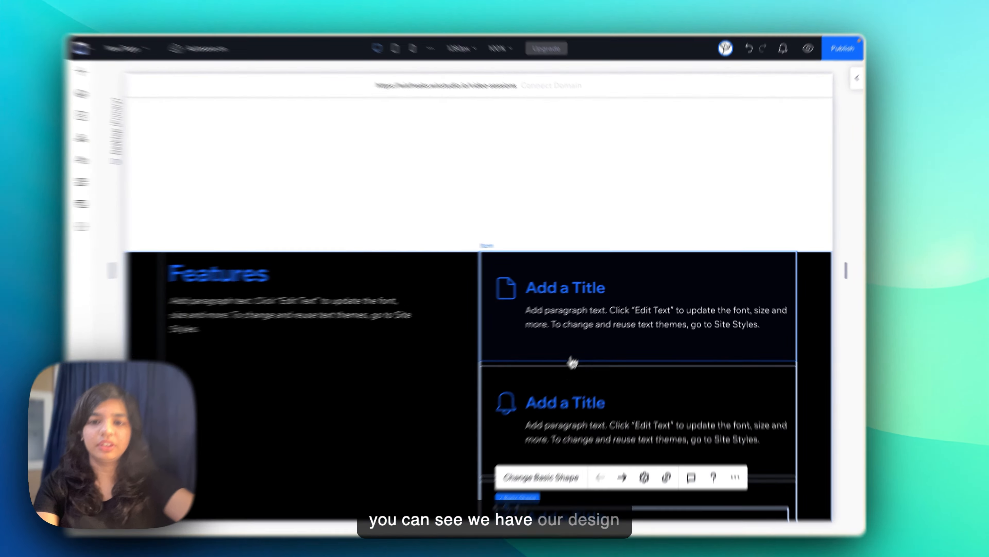
pyautogui.click(617, 301)
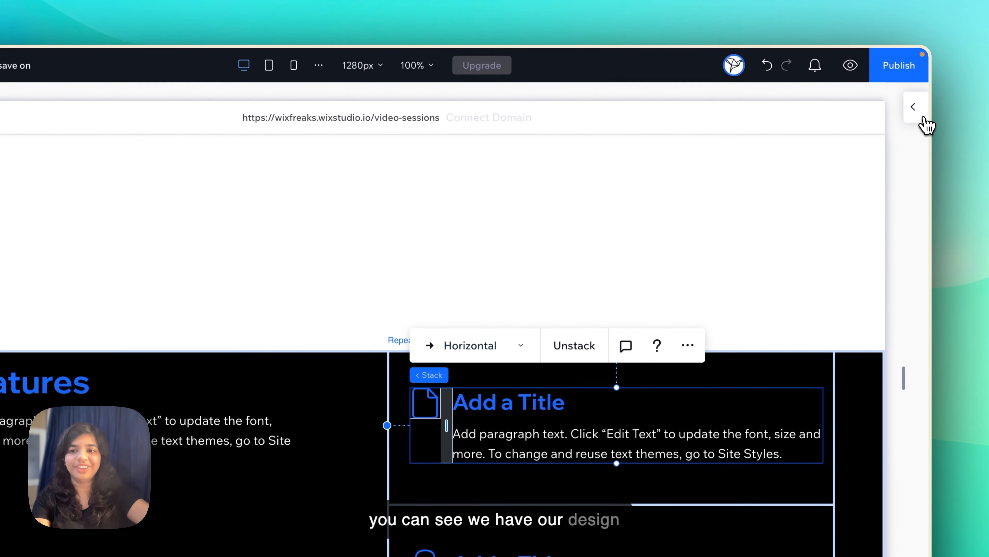
pyautogui.click(913, 106)
pyautogui.scroll(-7, 828, 349)
pyautogui.scroll(3, 830, 352)
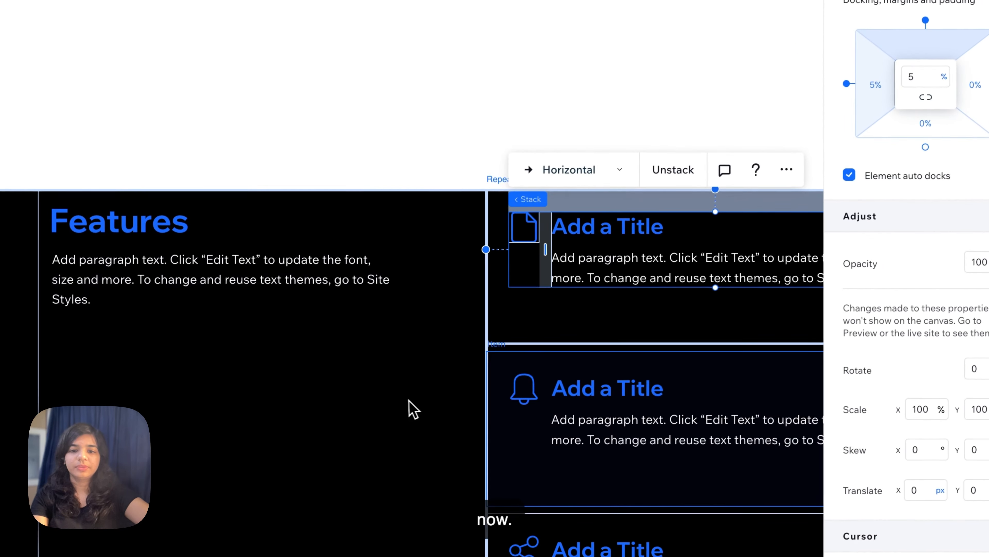
pyautogui.click(304, 525)
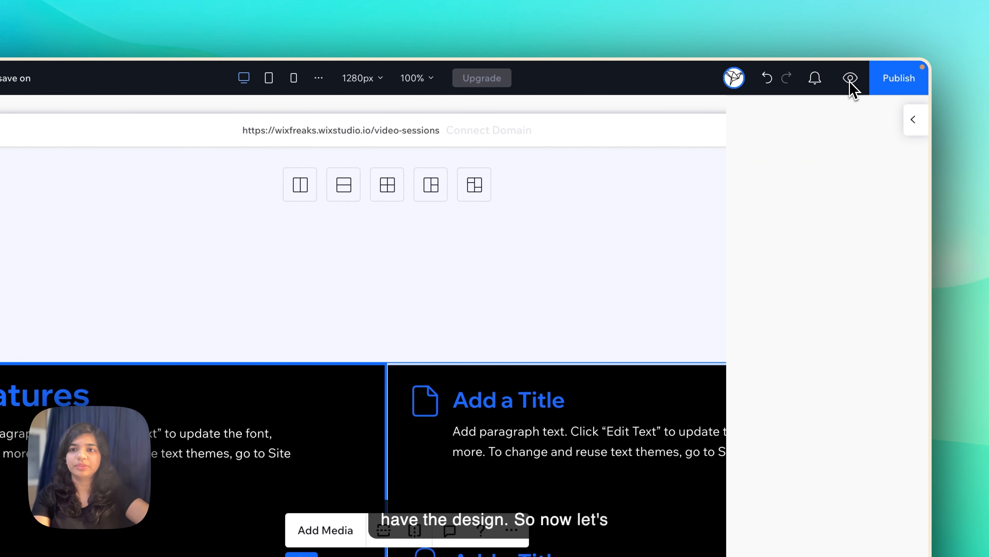
# Preview the page, check how the Features section and its repeater items scroll, and return to editing the site
pyautogui.click(850, 78)
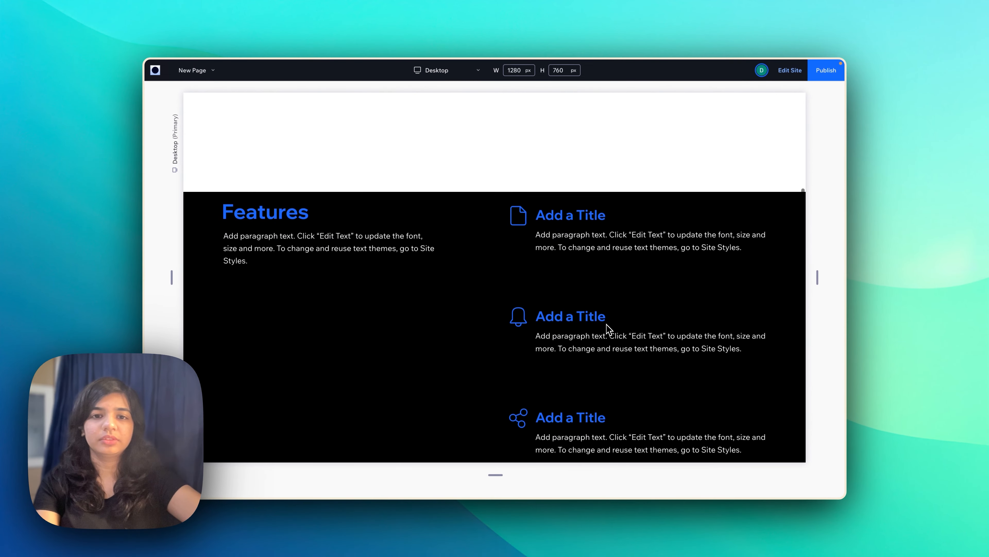
pyautogui.scroll(-5, 608, 329)
pyautogui.scroll(5, 607, 329)
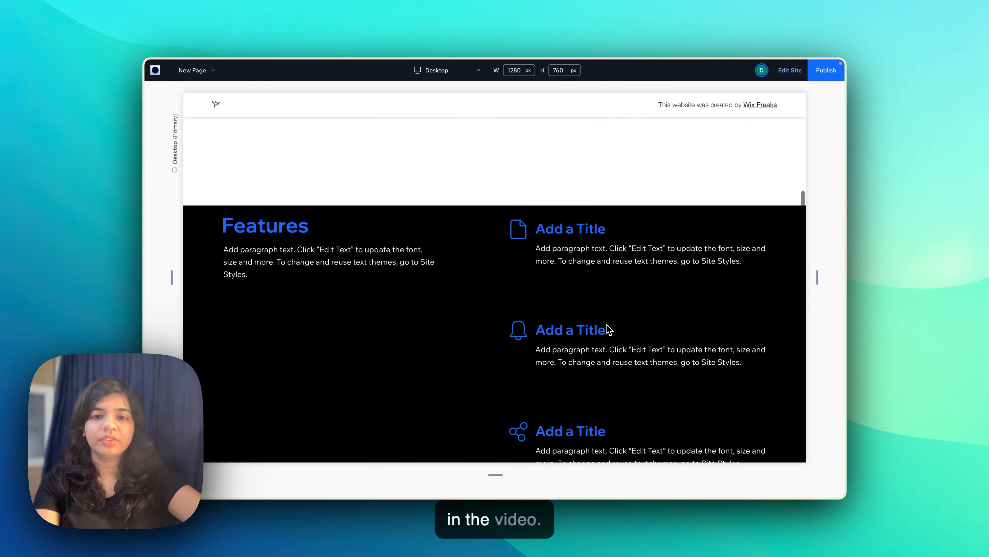
pyautogui.scroll(-5, 607, 330)
pyautogui.scroll(5, 608, 329)
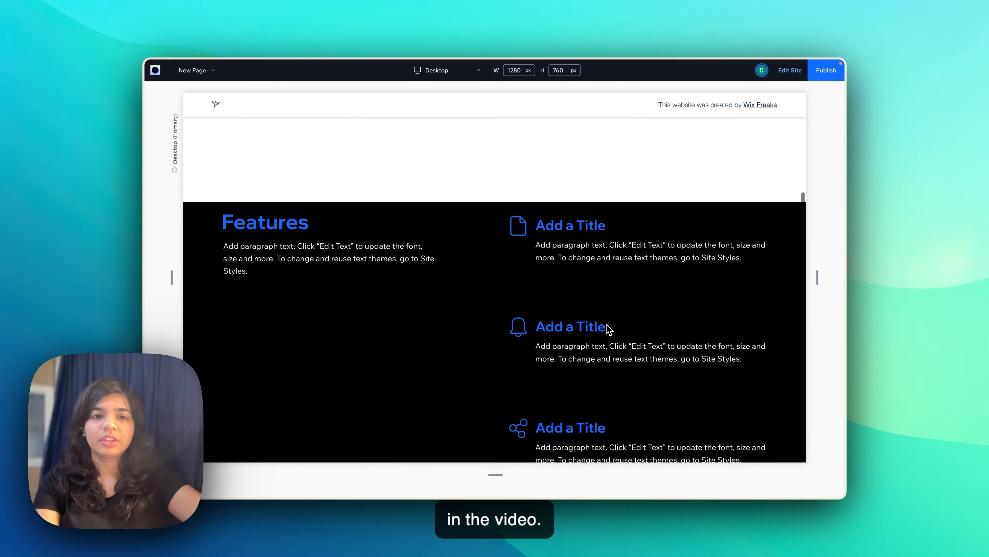
pyautogui.scroll(-5, 608, 328)
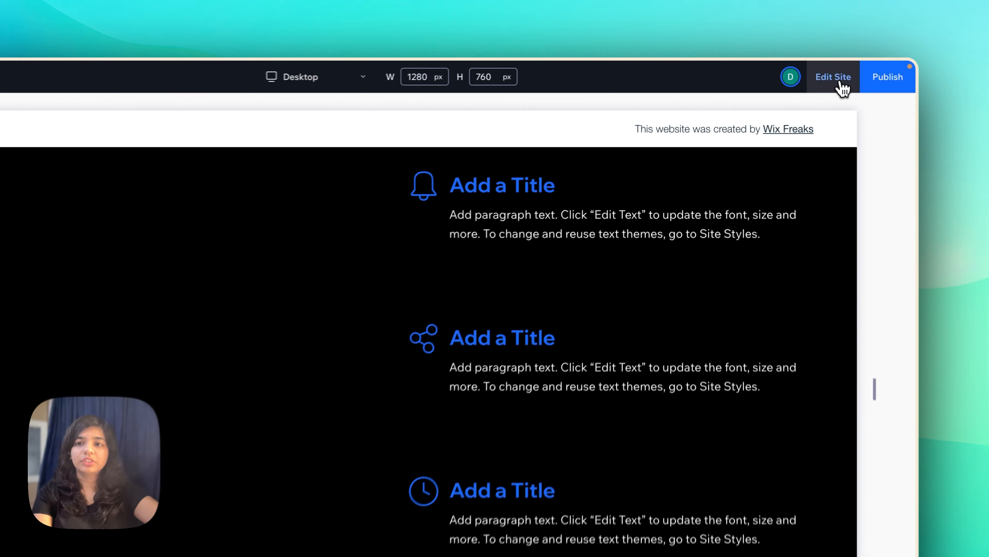
pyautogui.click(800, 74)
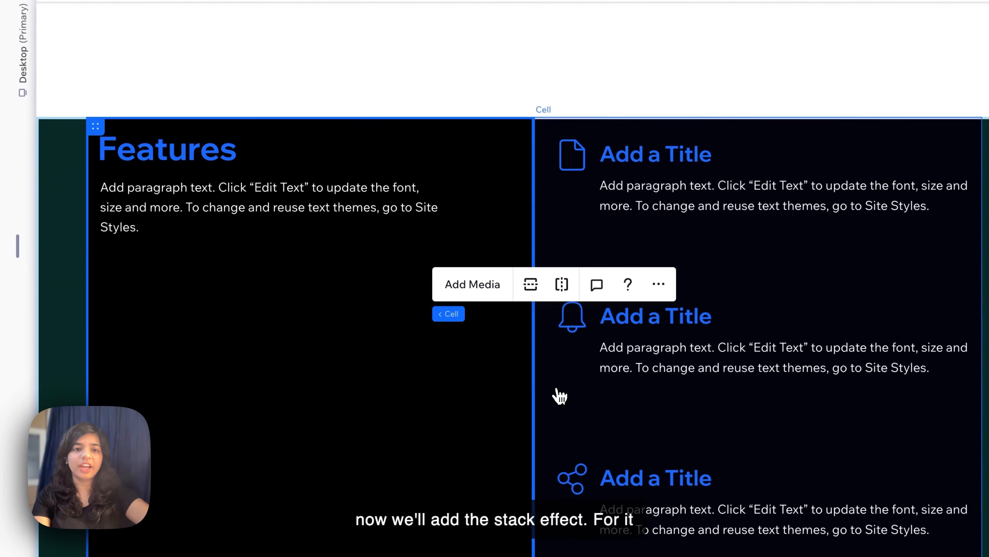
# Set the position type of the vertical stack holding the Features title and paragraph to Sticky
pyautogui.click(321, 250)
pyautogui.click(270, 244)
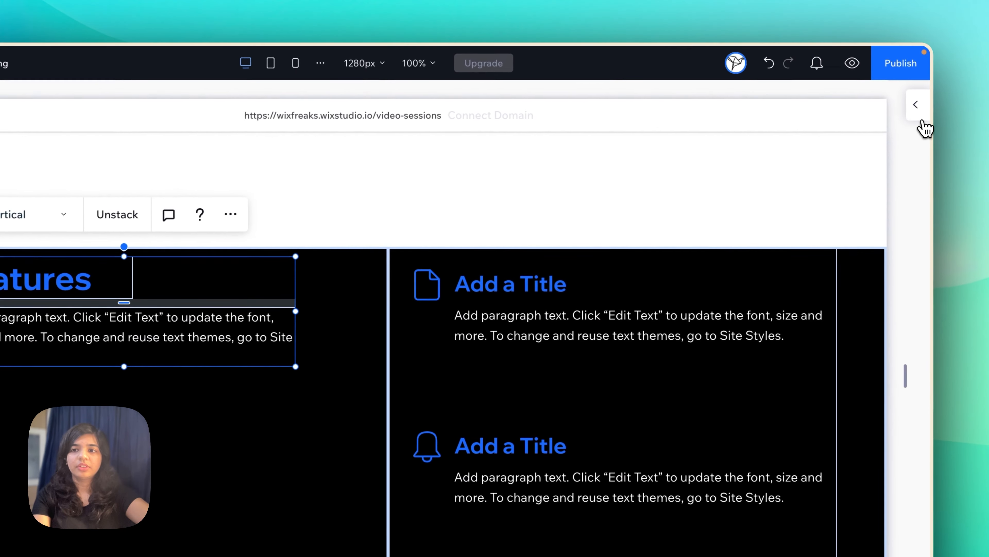
pyautogui.click(917, 106)
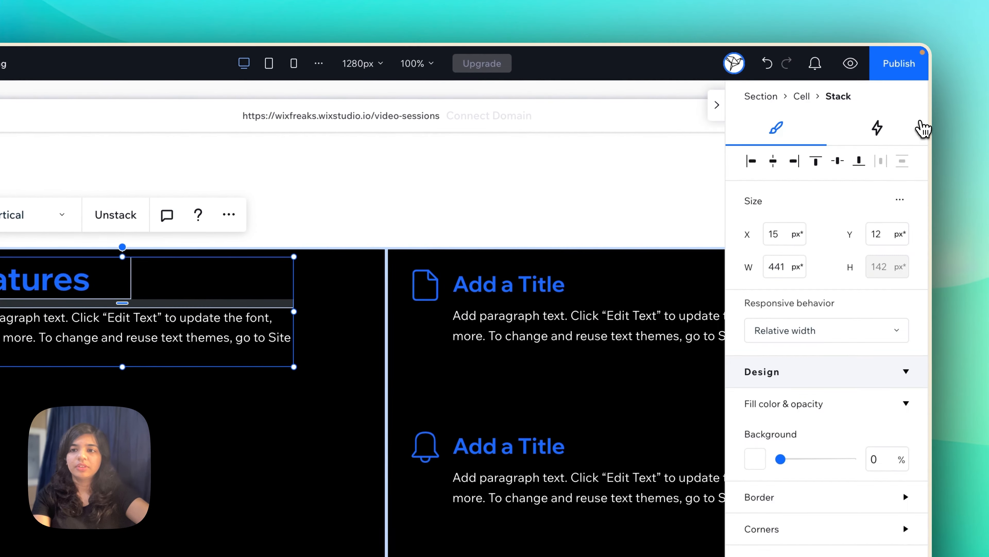
pyautogui.scroll(-10, 890, 218)
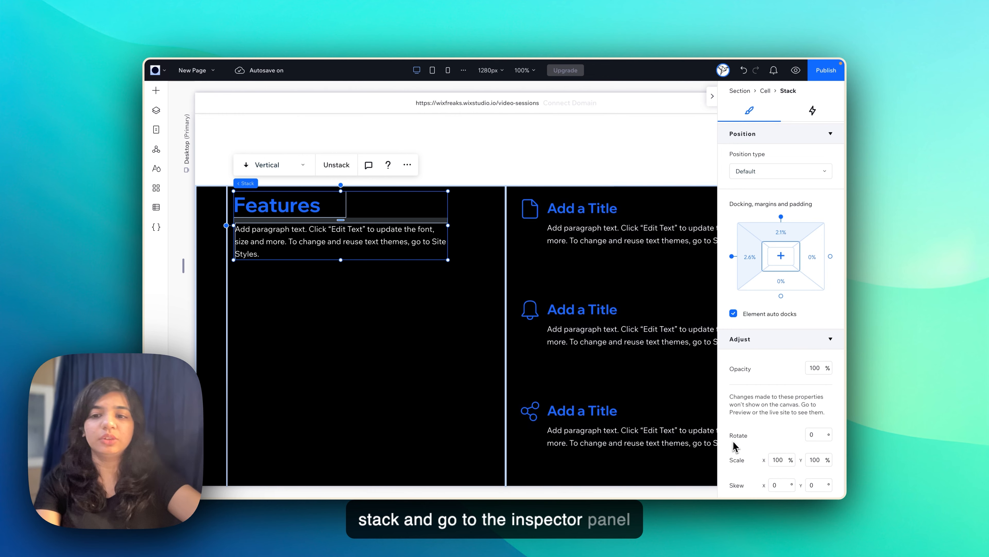
pyautogui.scroll(3, 775, 405)
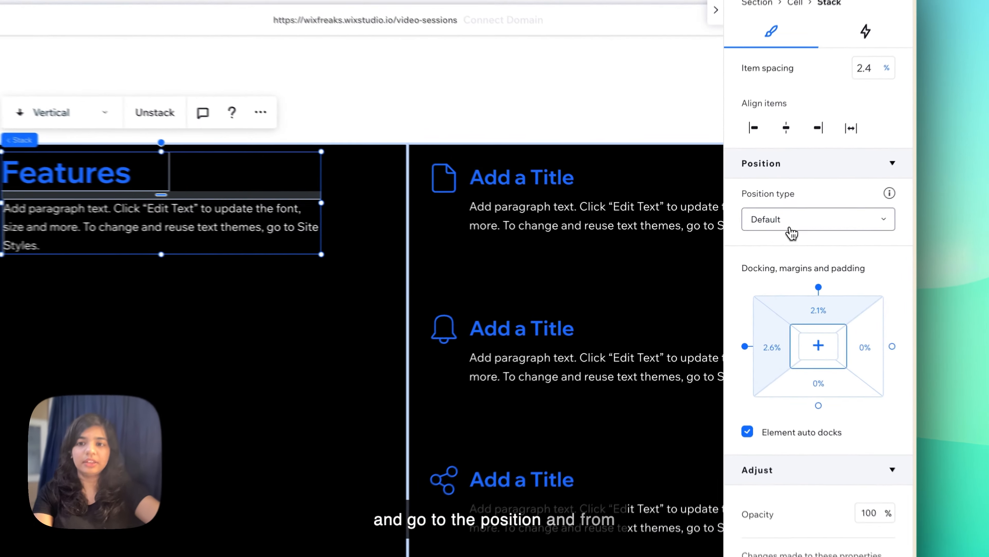
pyautogui.click(761, 236)
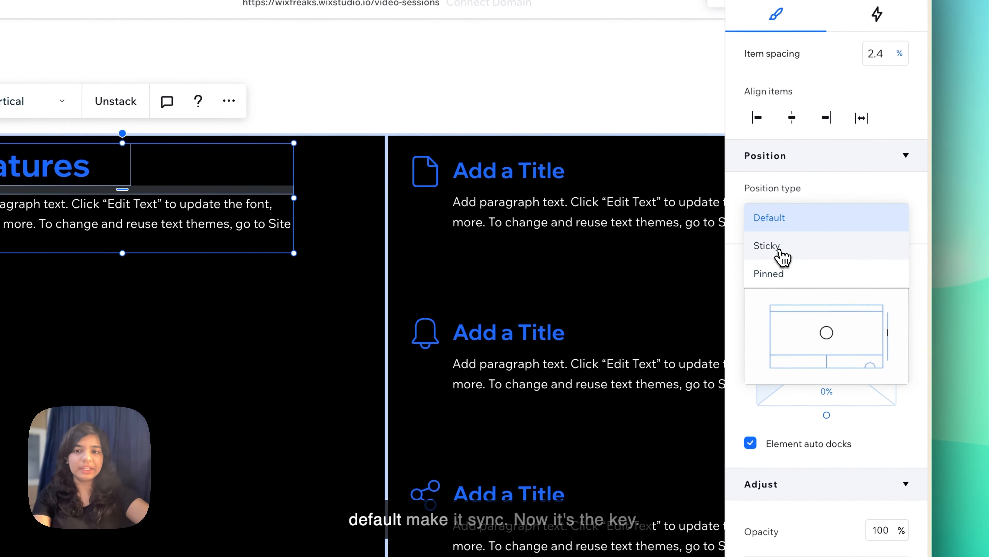
pyautogui.click(781, 253)
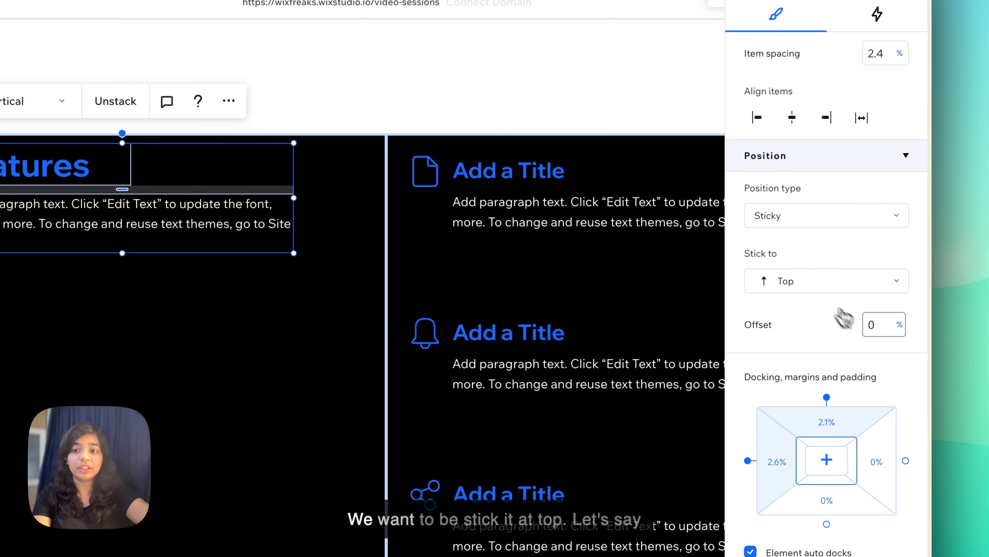
# Set the Features stack's sticky offset from the top to 10%
pyautogui.click(877, 329)
pyautogui.write('1')
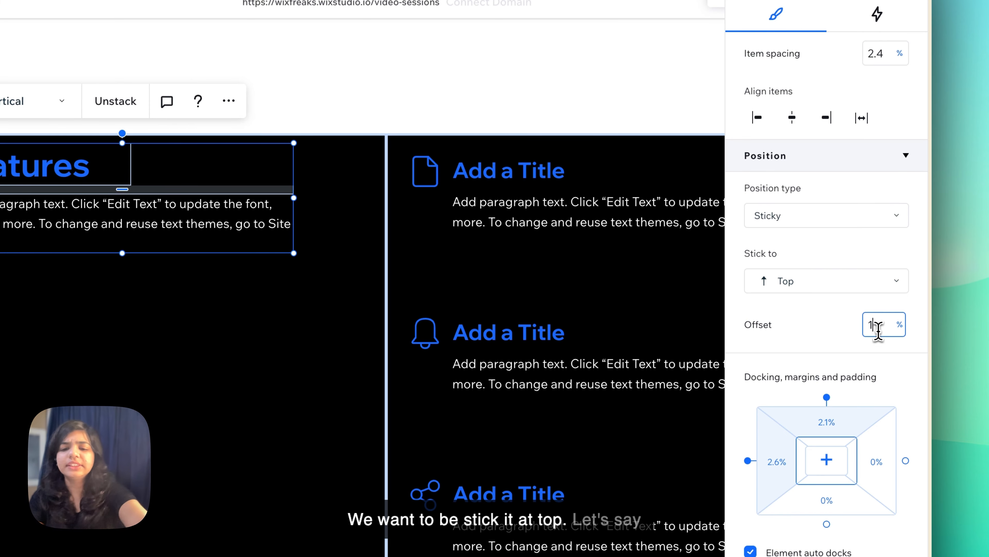
pyautogui.write('0')
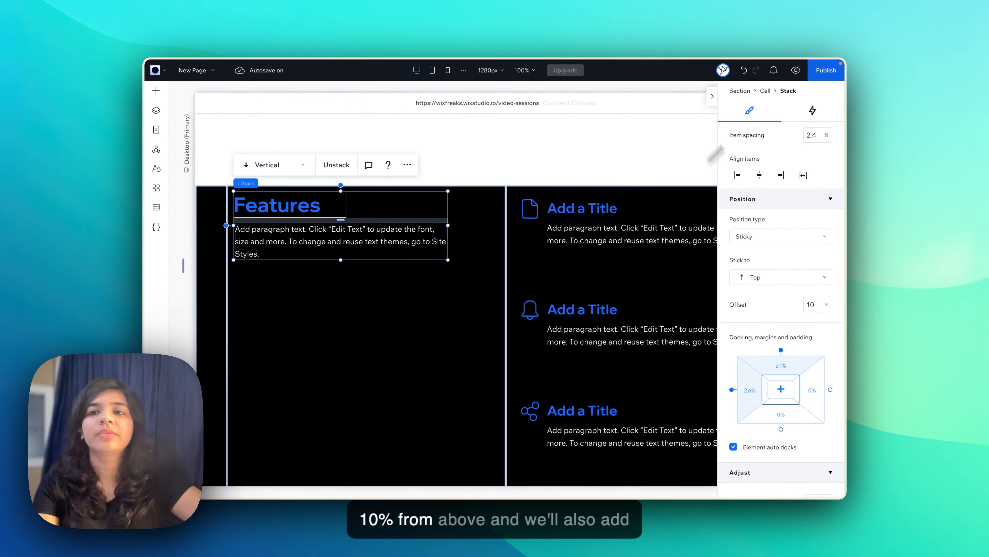
# Set the bottom margin of the stack holding the Features title and paragraph to 10%
pyautogui.scroll(-2, 779, 343)
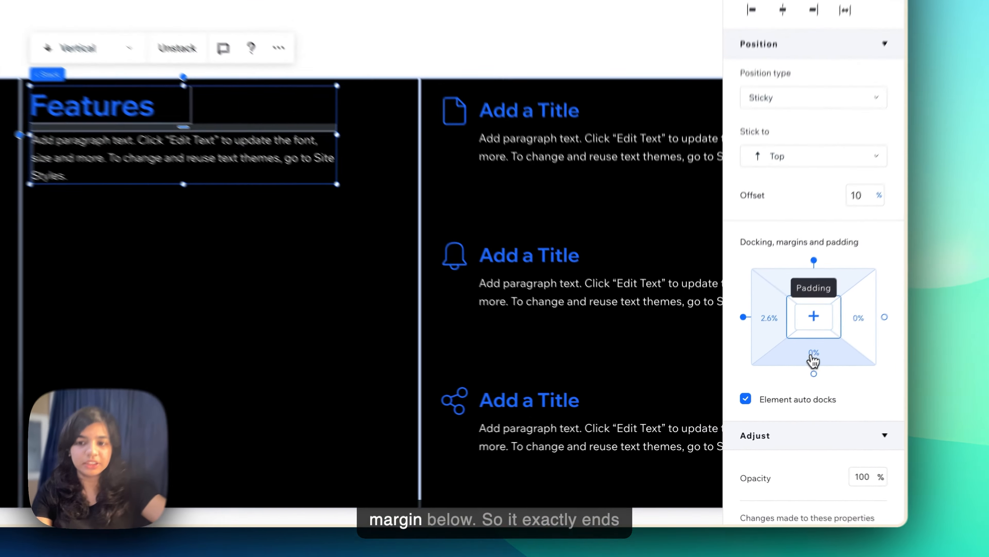
pyautogui.click(781, 351)
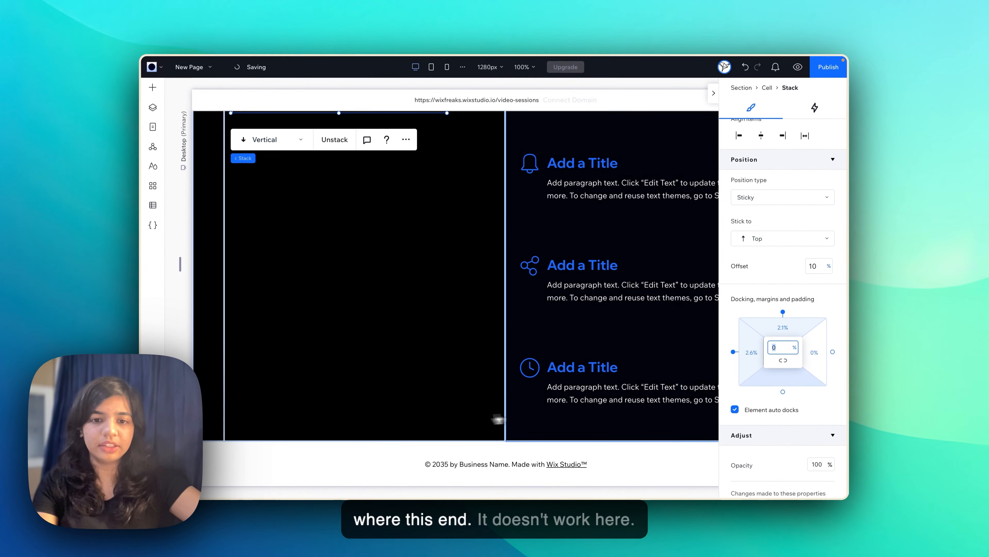
pyautogui.scroll(5, 377, 314)
pyautogui.scroll(-3, 378, 308)
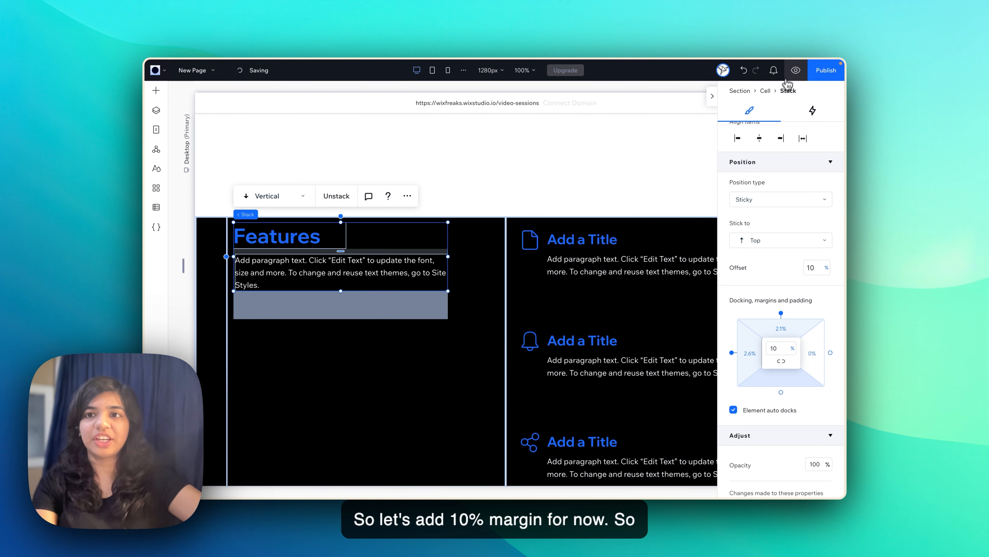
# Preview the page, check how the Features stack sticks while the repeater items scroll, and return to editing
pyautogui.click(795, 71)
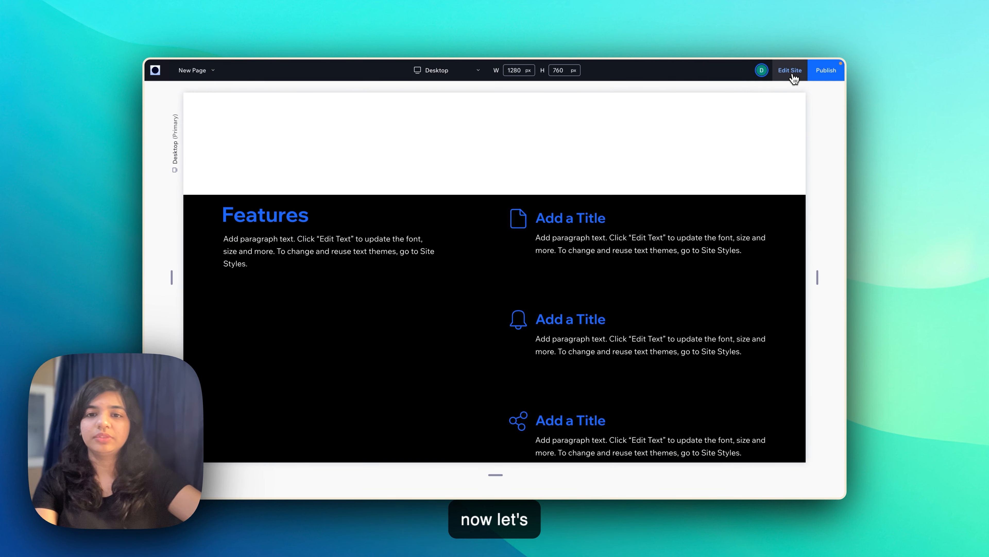
pyautogui.scroll(-5, 641, 319)
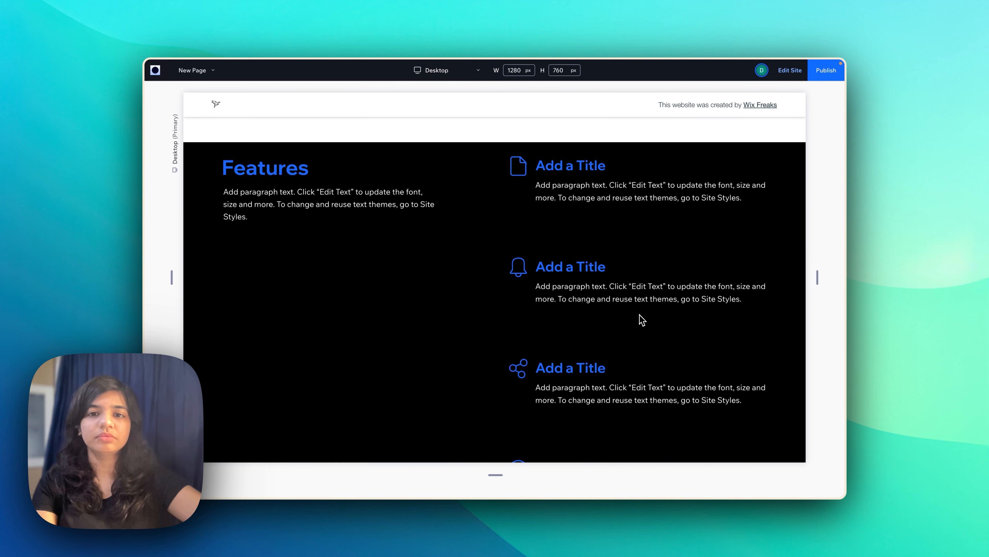
pyautogui.scroll(-4, 641, 320)
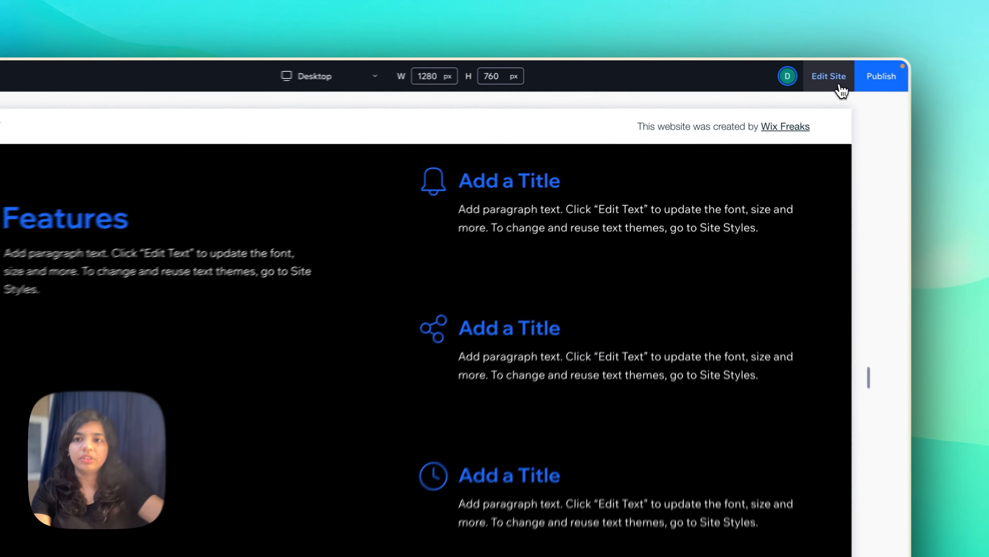
pyautogui.click(792, 72)
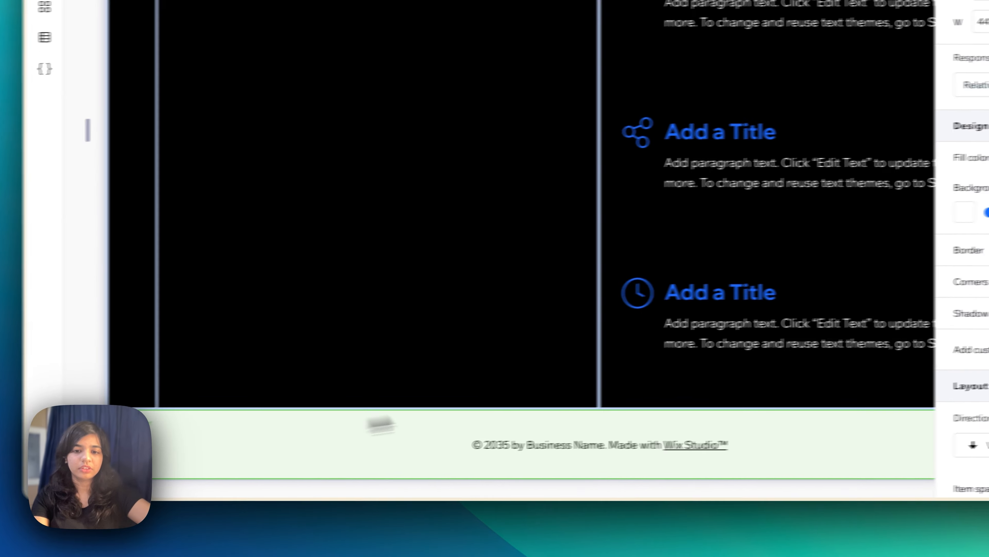
# Add a blank section directly above the footer and set its background color to the black theme color
pyautogui.click(487, 452)
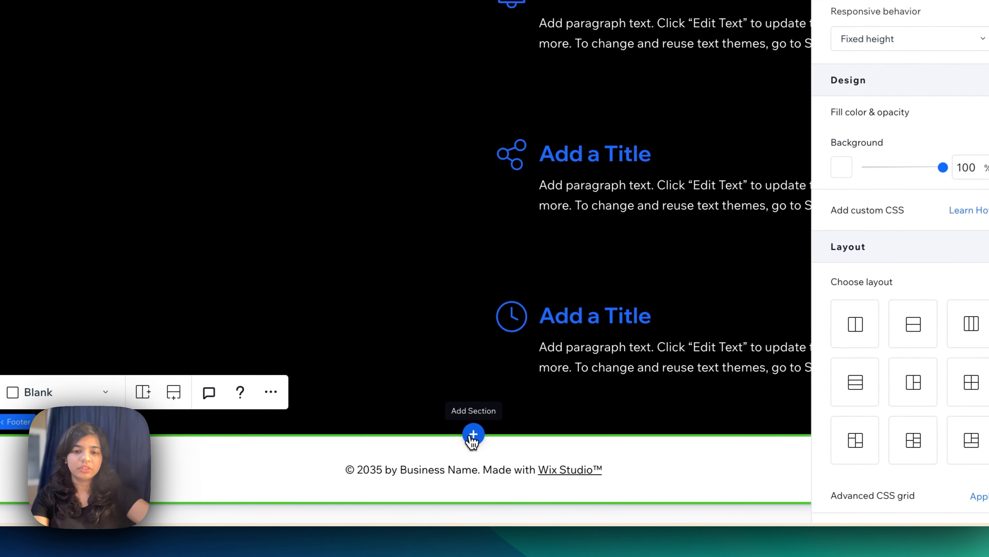
pyautogui.click(473, 435)
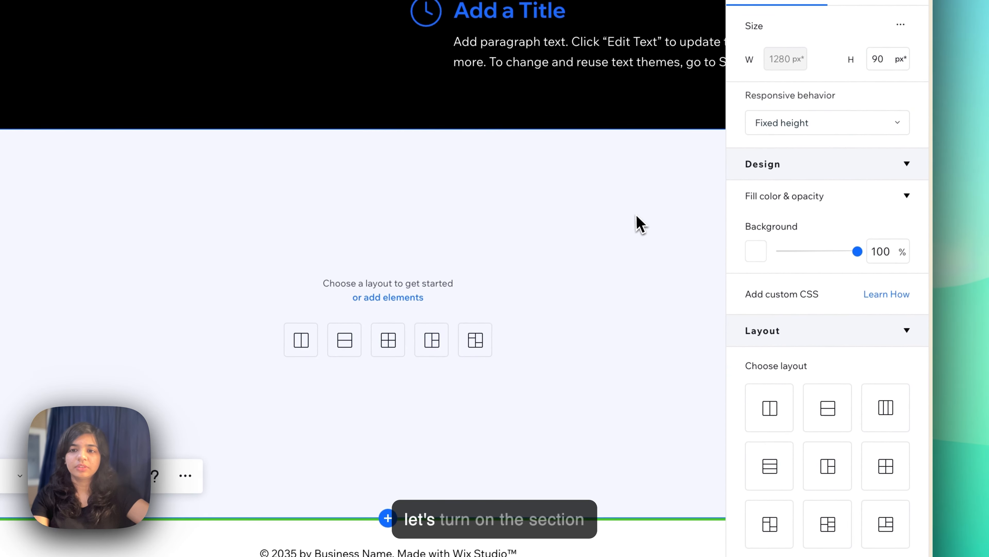
pyautogui.click(754, 257)
pyautogui.click(897, 363)
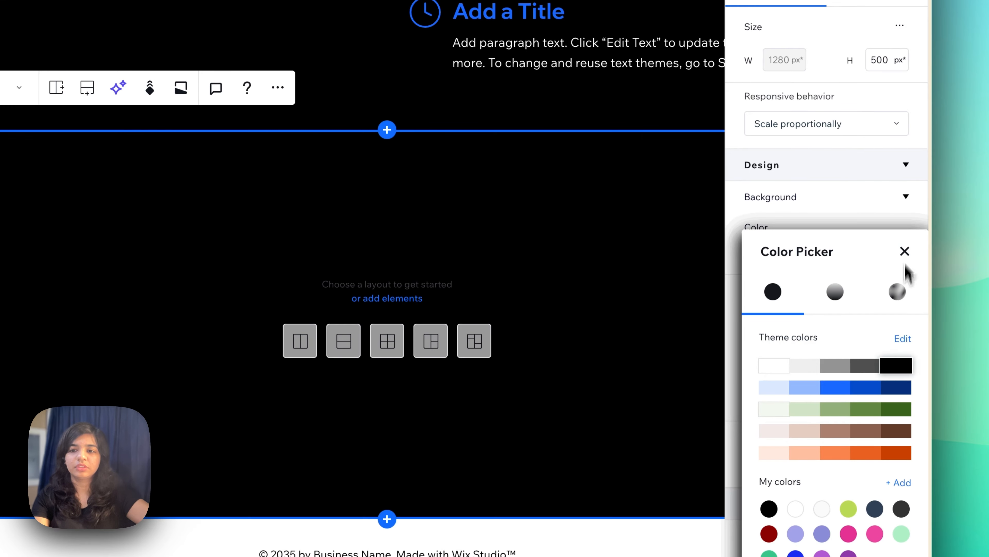
pyautogui.click(903, 250)
# Examine the Features section above the new black section, preview its sticky scrolling down to the last item, and return to editing
pyautogui.scroll(10, 523, 282)
pyautogui.scroll(5, 571, 287)
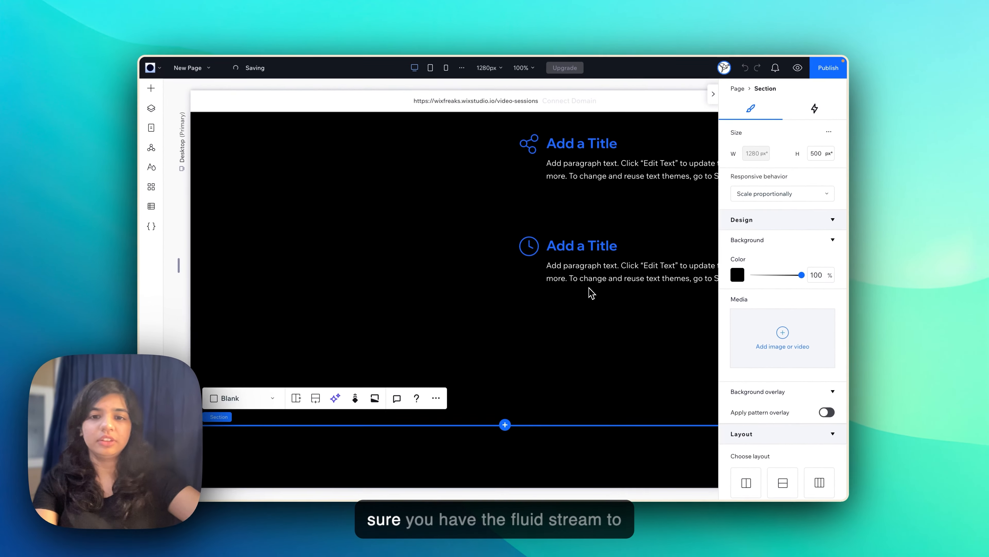
pyautogui.scroll(-1, 592, 293)
pyautogui.scroll(6, 592, 293)
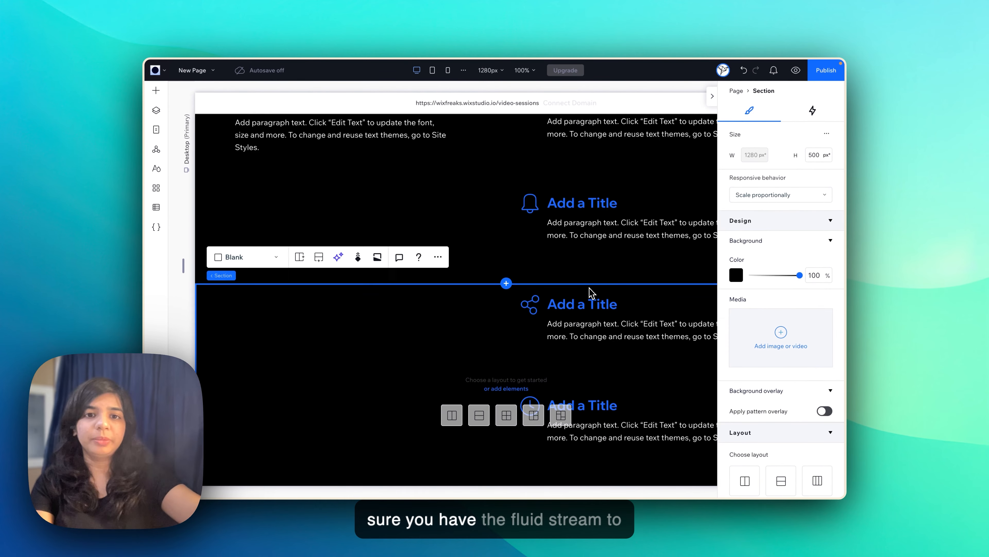
pyautogui.scroll(-4, 591, 293)
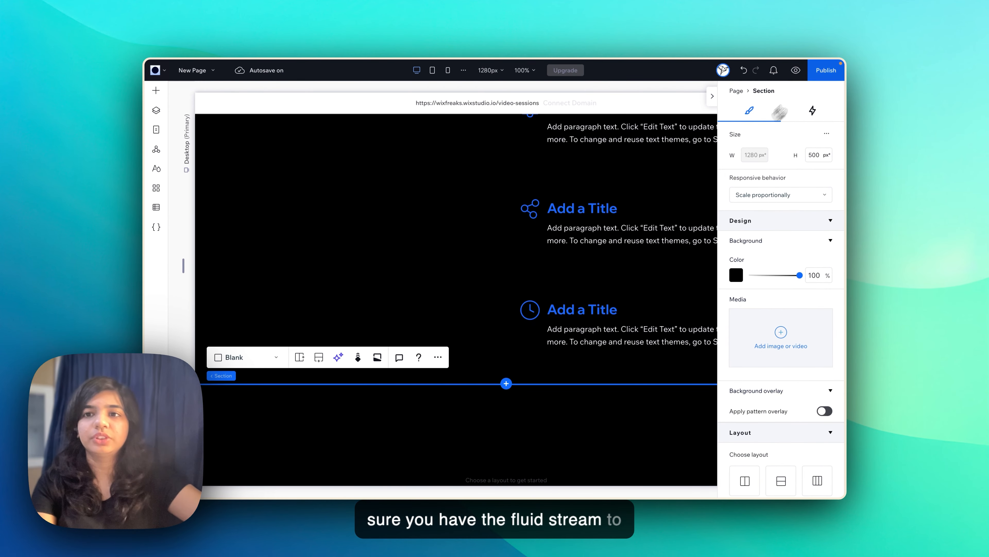
pyautogui.click(796, 71)
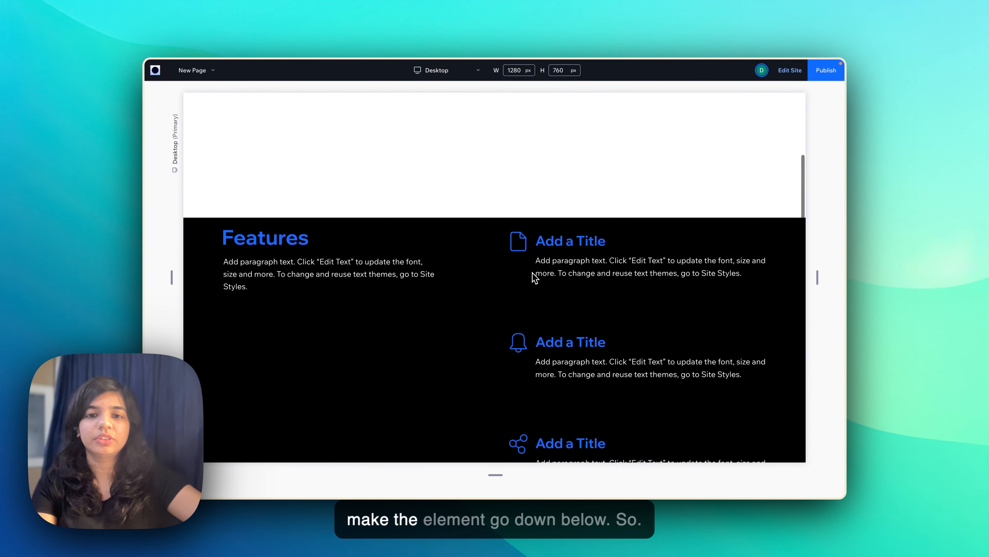
pyautogui.scroll(-5, 535, 277)
pyautogui.scroll(4, 533, 279)
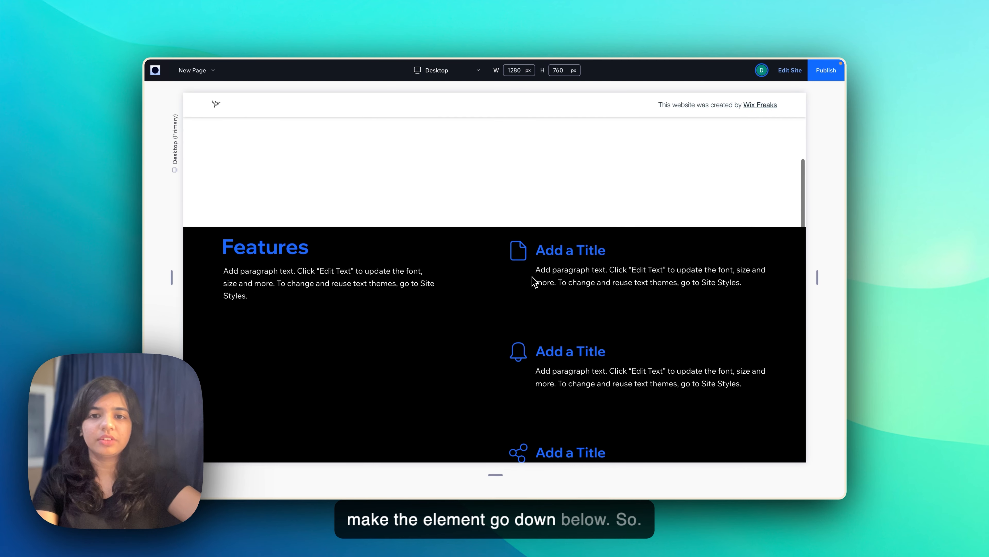
pyautogui.scroll(-3, 534, 279)
pyautogui.scroll(-3, 534, 281)
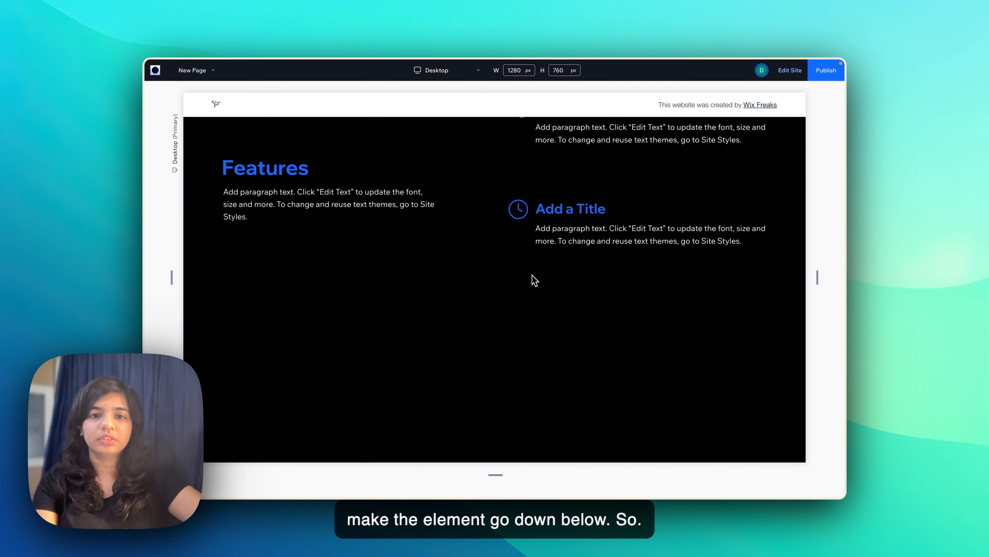
pyautogui.scroll(-2, 535, 280)
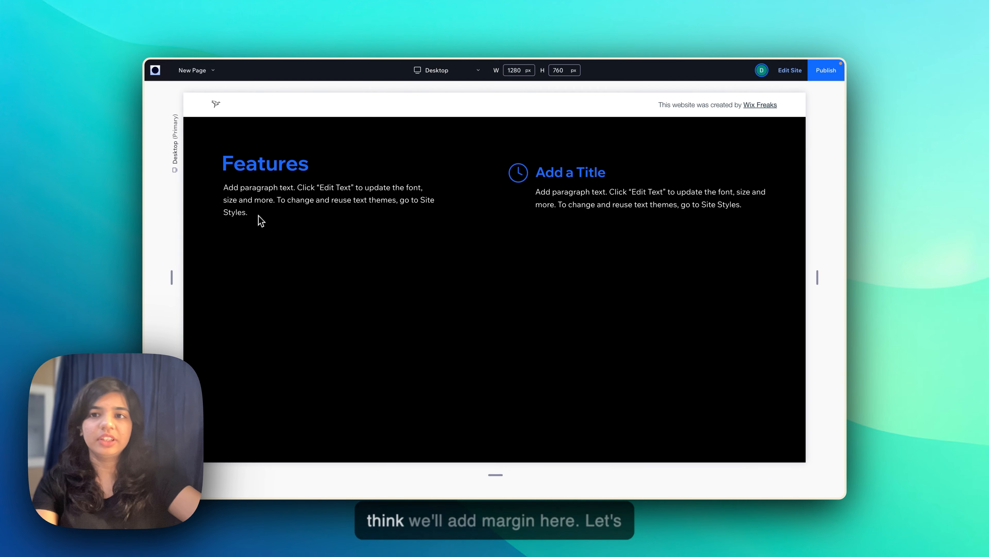
pyautogui.click(791, 71)
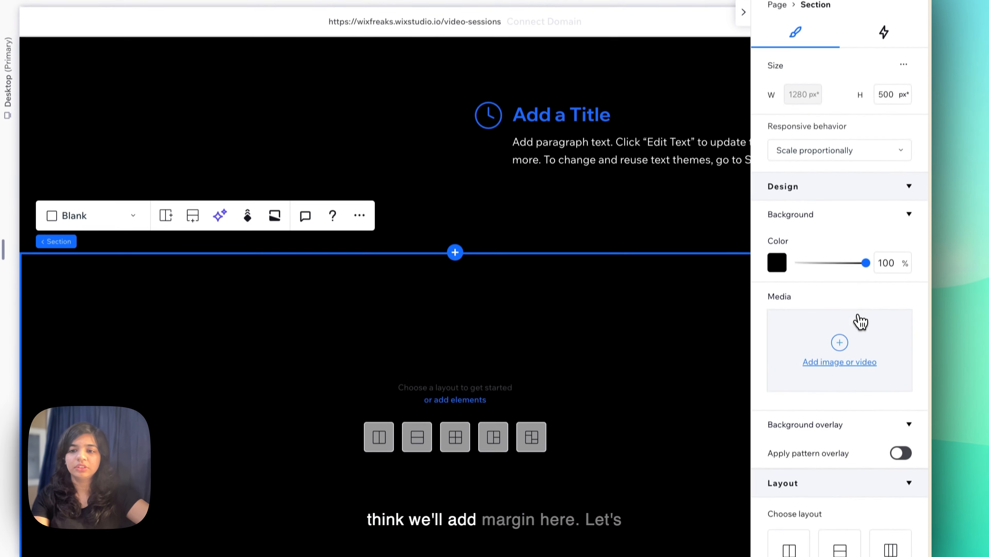
# Set the bottom margin of the vertical stack with the Features title and paragraph to 12%
pyautogui.scroll(-10, 861, 319)
pyautogui.scroll(10, 404, 336)
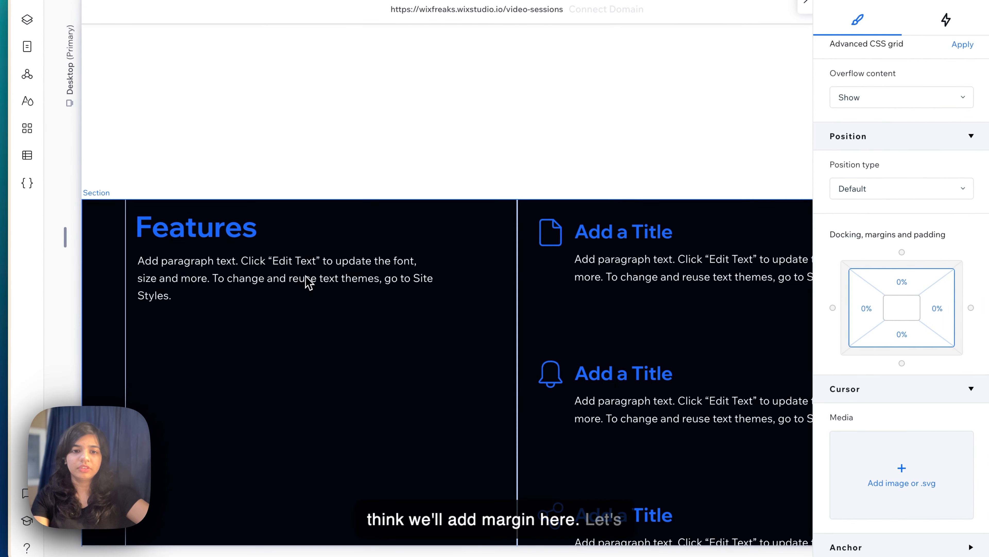
pyautogui.click(306, 279)
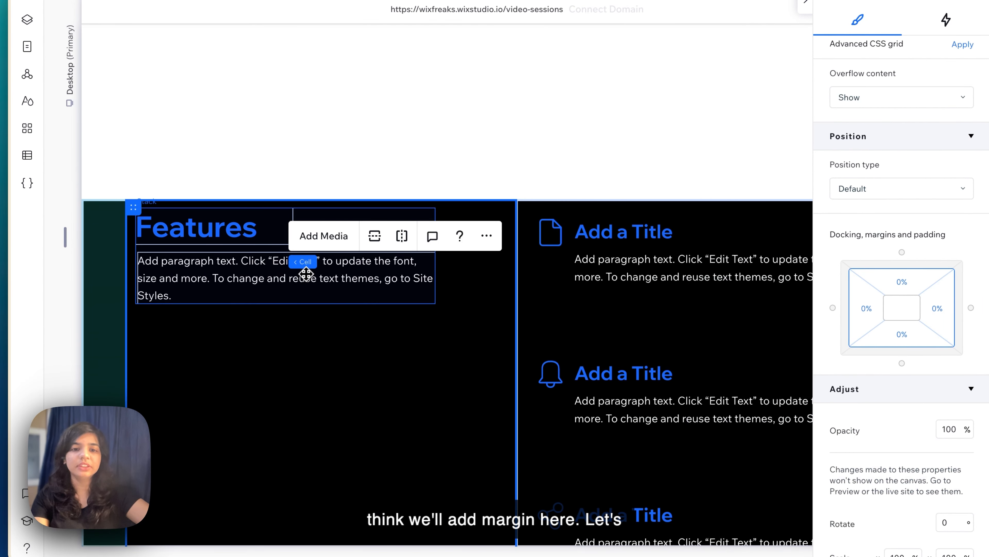
pyautogui.click(306, 274)
pyautogui.click(840, 419)
pyautogui.write('12')
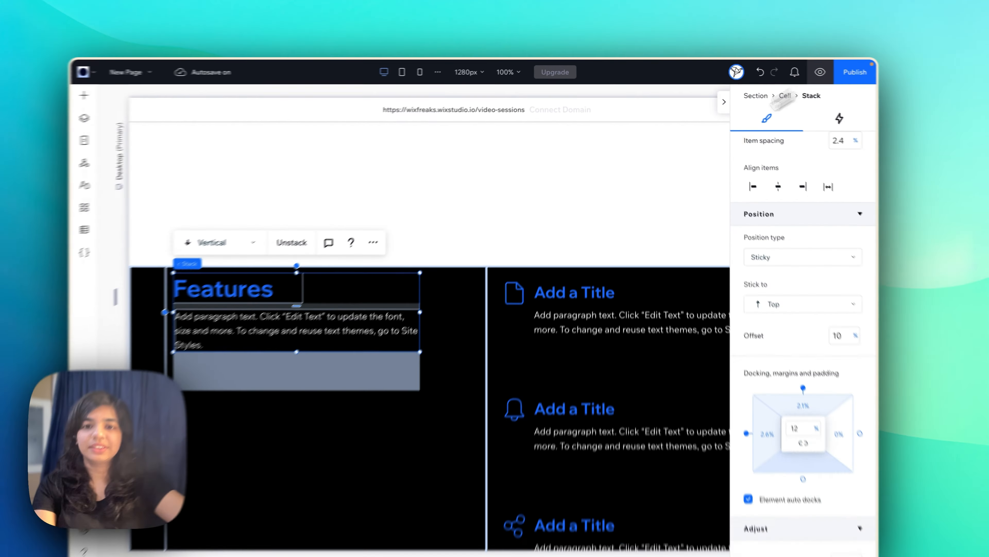
# Preview the page and check the sticky Features stack against the repeater items, scrolling through the section in both directions
pyautogui.click(861, 0)
pyautogui.scroll(-3, 516, 343)
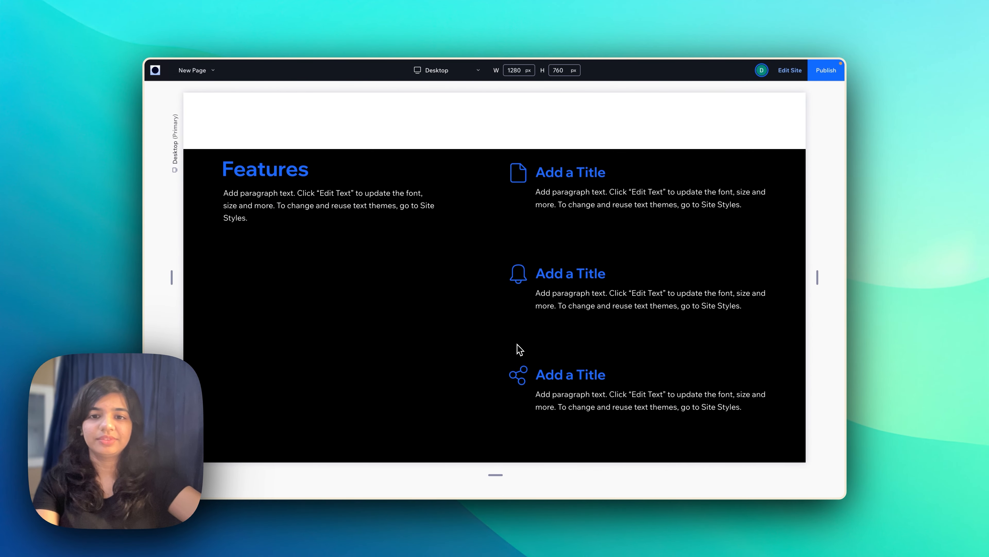
pyautogui.scroll(2, 519, 349)
pyautogui.scroll(-6, 519, 349)
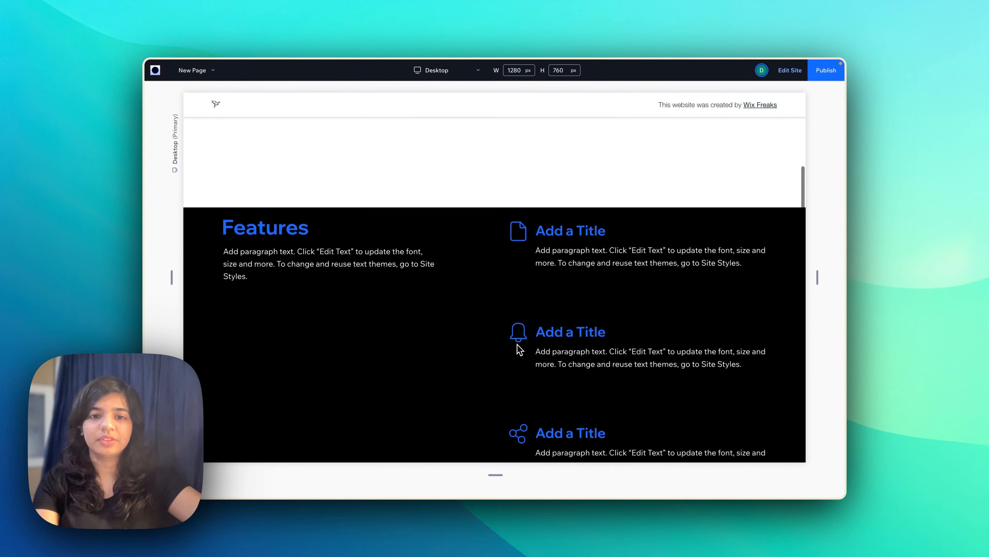
pyautogui.scroll(-4, 520, 349)
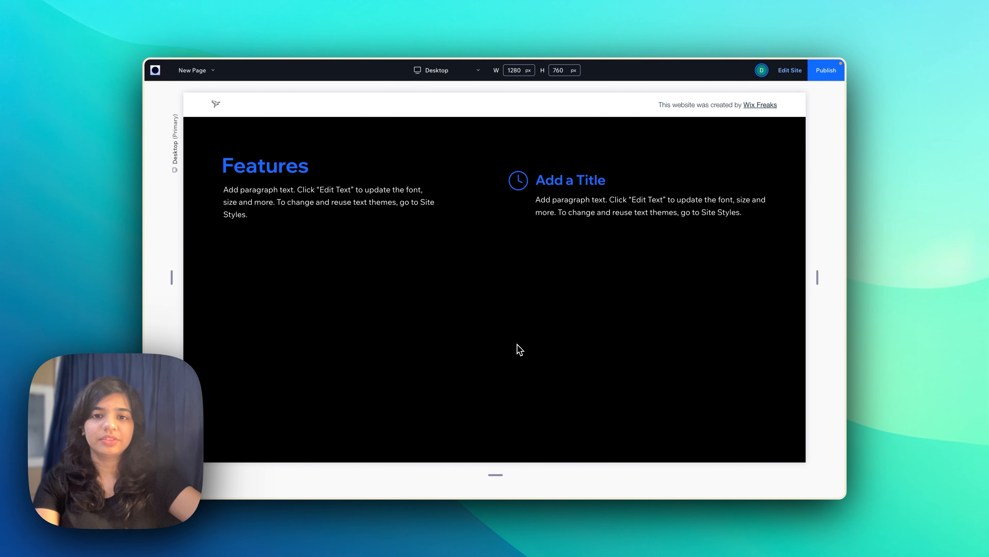
pyautogui.scroll(5, 520, 349)
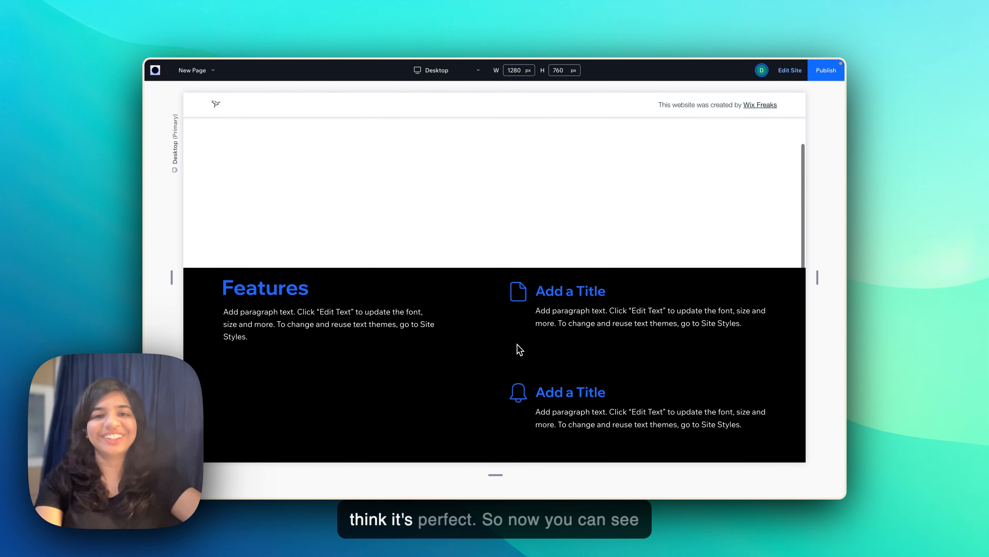
pyautogui.scroll(4, 520, 349)
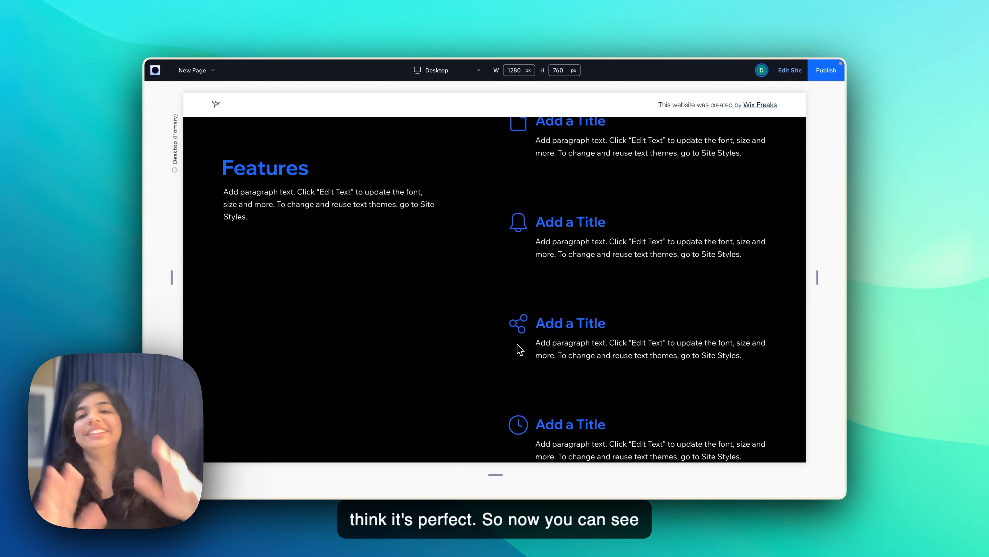